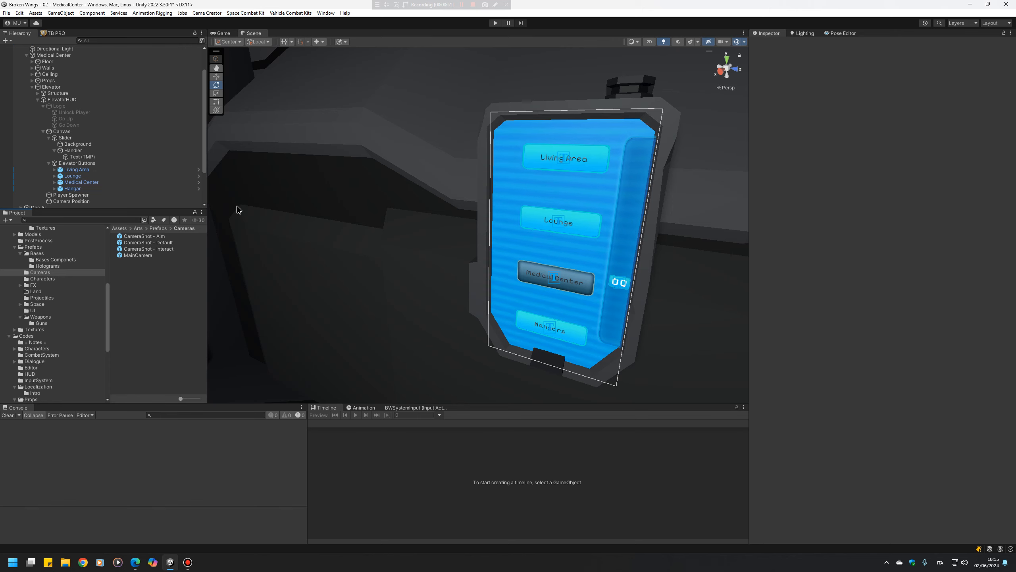
# - Examine ElevatorHUD's local name variables, including InteractingShot, and the CameraShot - Interact object's shot camera settings
pyautogui.moveTo(406, 223); pyautogui.dragTo(430, 231, button='right')
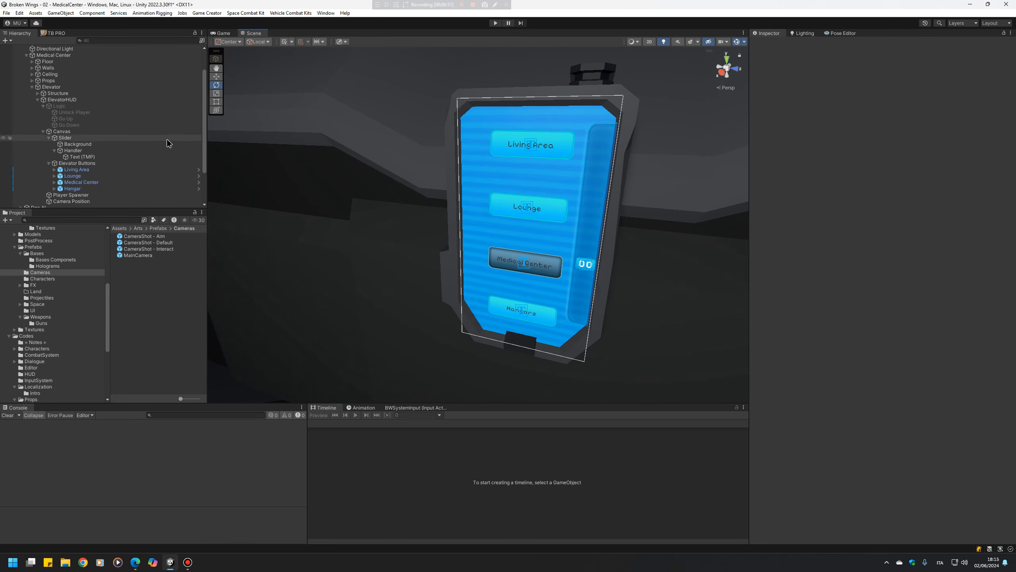
pyautogui.click(140, 99)
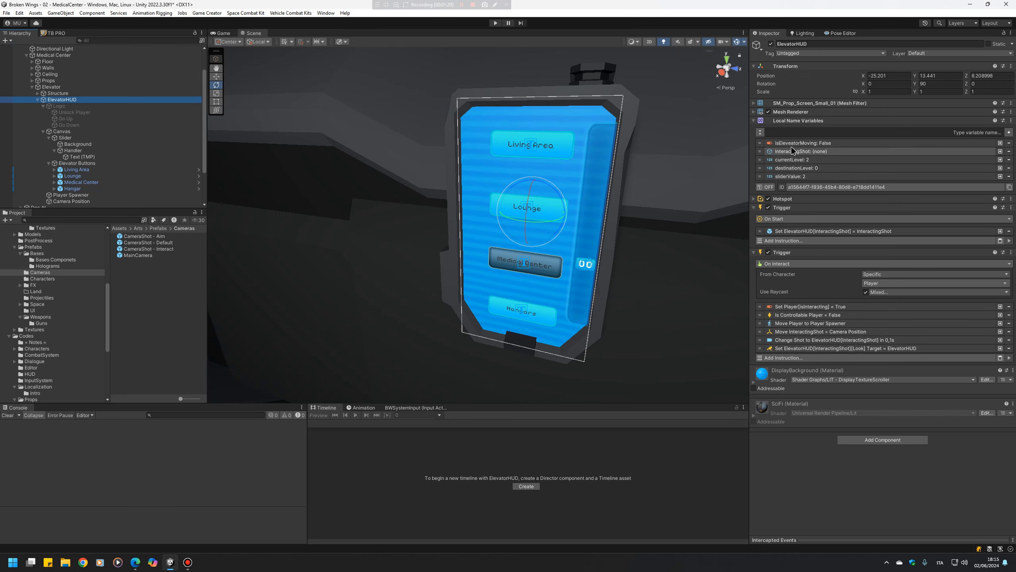
pyautogui.click(841, 152)
pyautogui.click(840, 152)
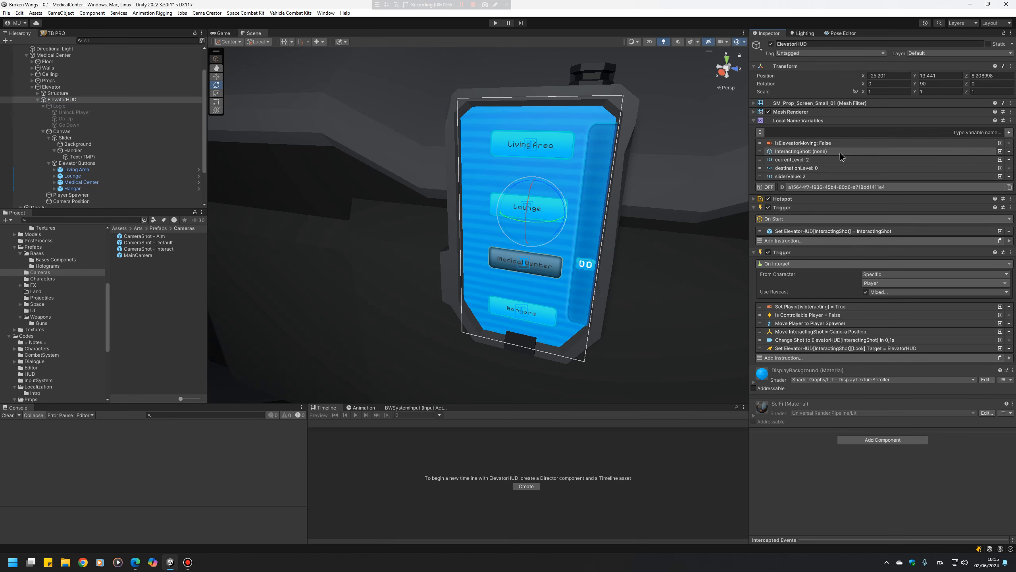
pyautogui.click(799, 205)
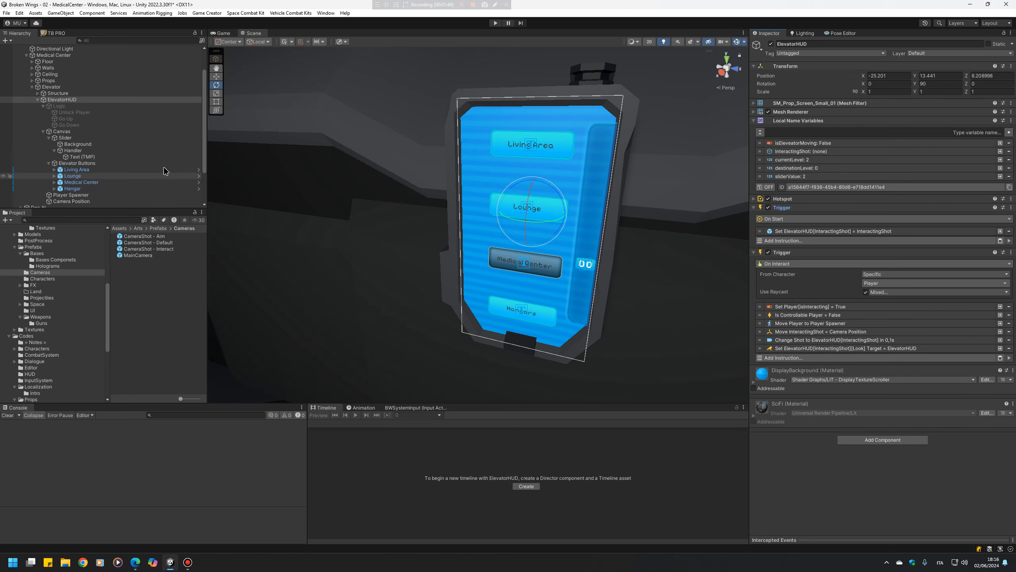
pyautogui.scroll(-3, 164, 167)
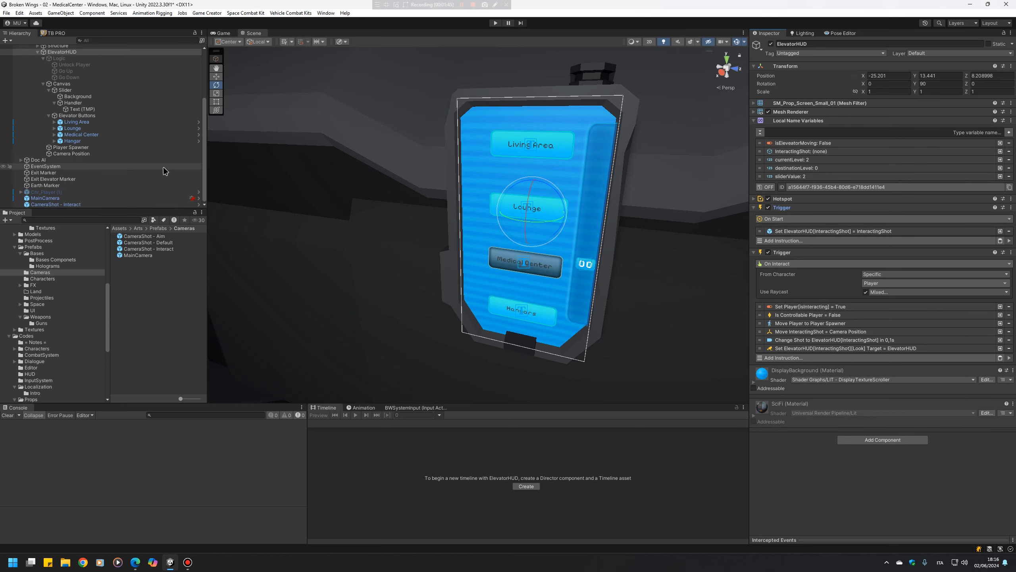
pyautogui.click(68, 205)
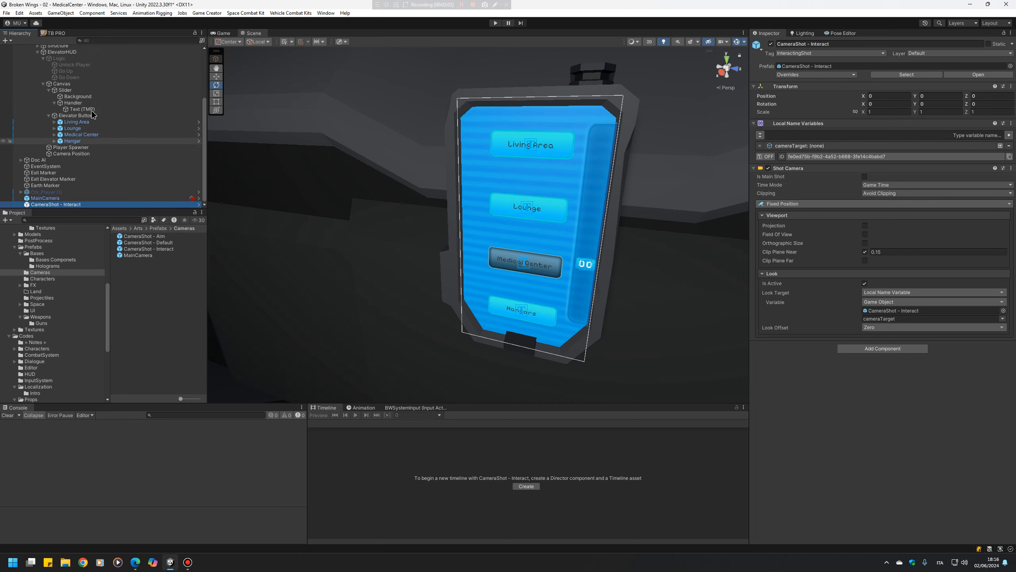
# - Inspect the settings of the Move Player to Player Spawner instruction in ElevatorHUD's On Interact trigger
pyautogui.scroll(3, 134, 166)
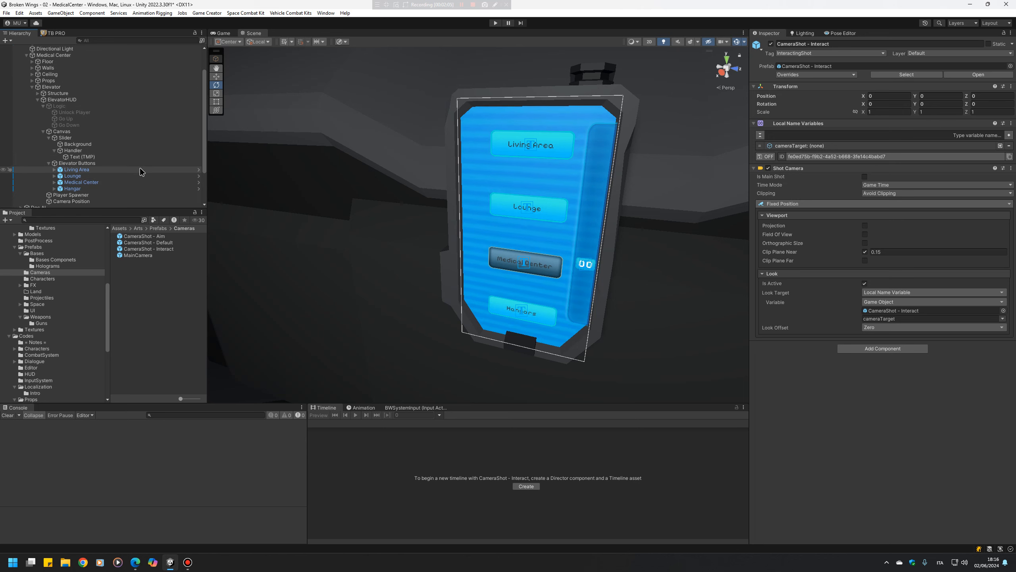
pyautogui.click(124, 102)
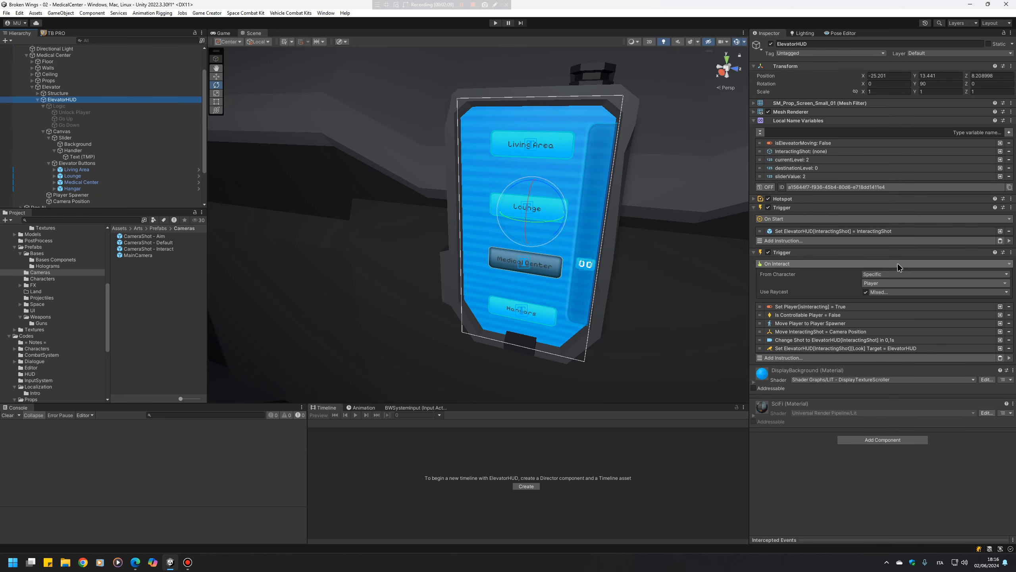
pyautogui.click(872, 323)
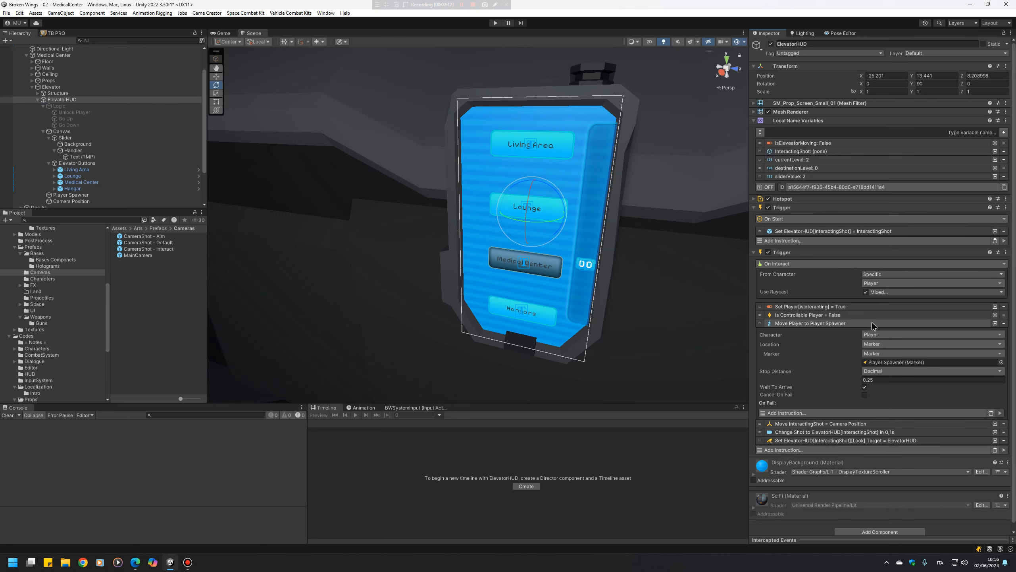
pyautogui.click(864, 387)
pyautogui.click(848, 324)
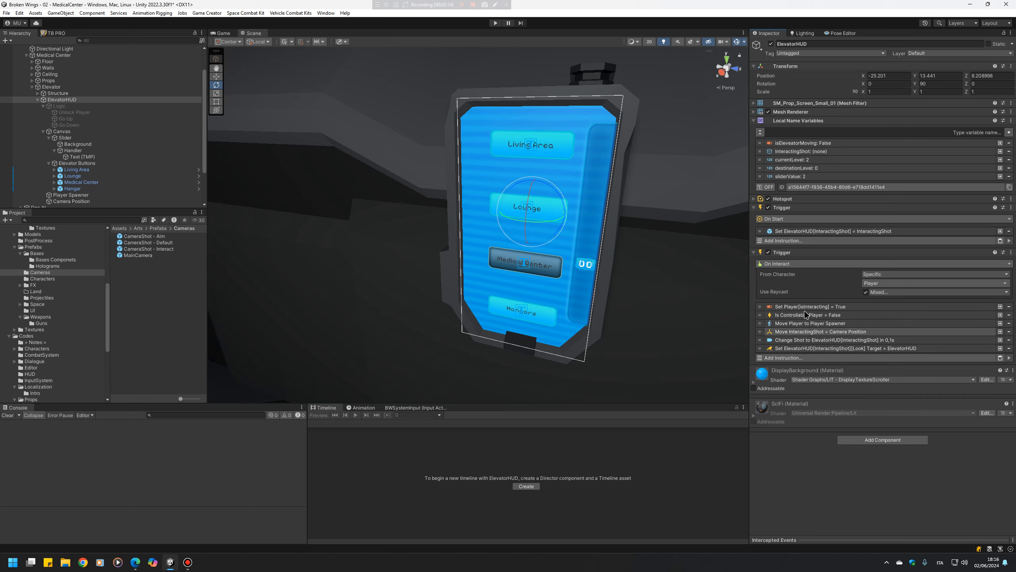
# - Inspect the currentLevel, destinationLevel and sliderValue local variables of ElevatorHUD
pyautogui.click(834, 162)
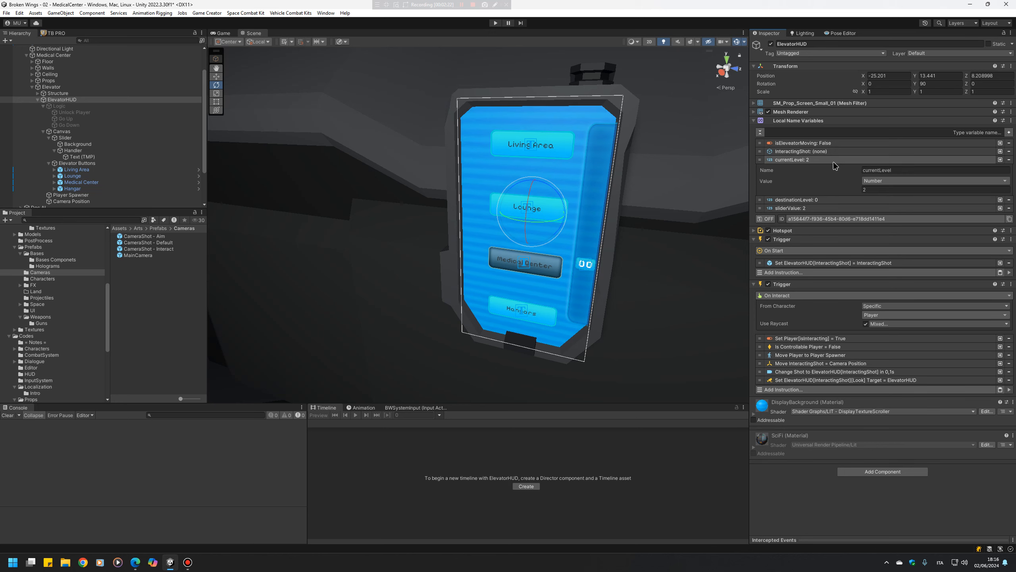
pyautogui.click(837, 199)
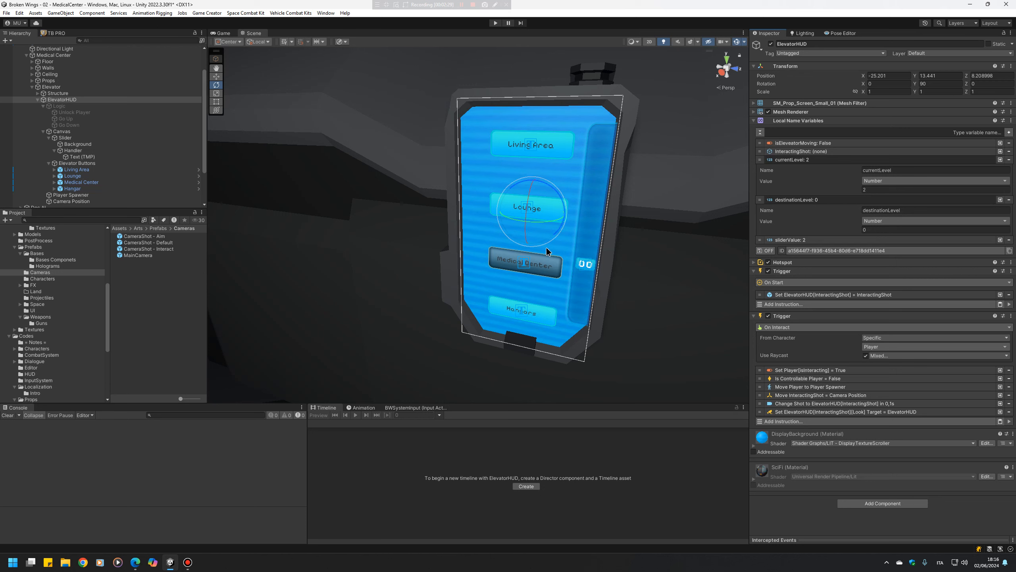
pyautogui.click(811, 159)
pyautogui.click(818, 167)
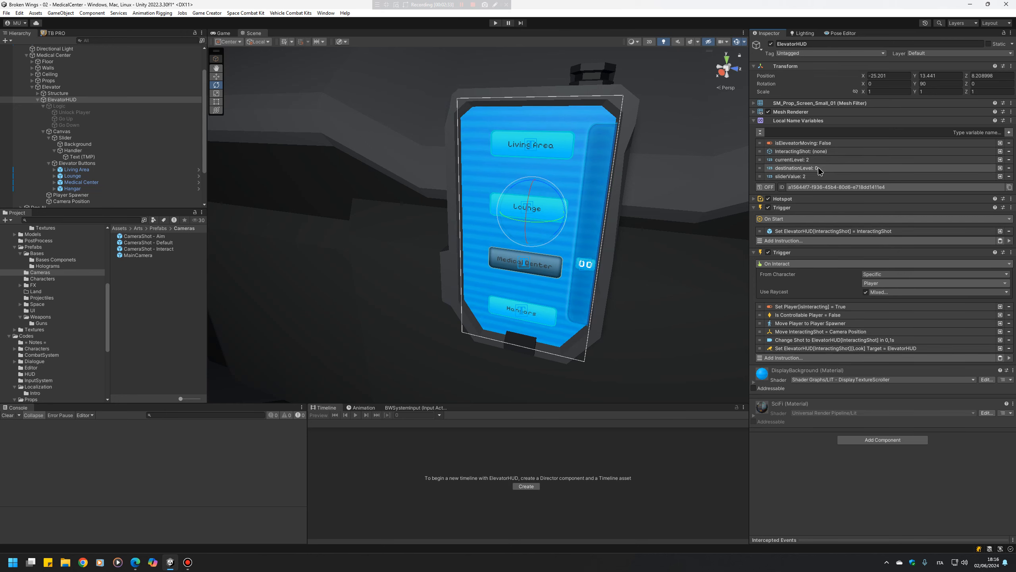
pyautogui.click(796, 177)
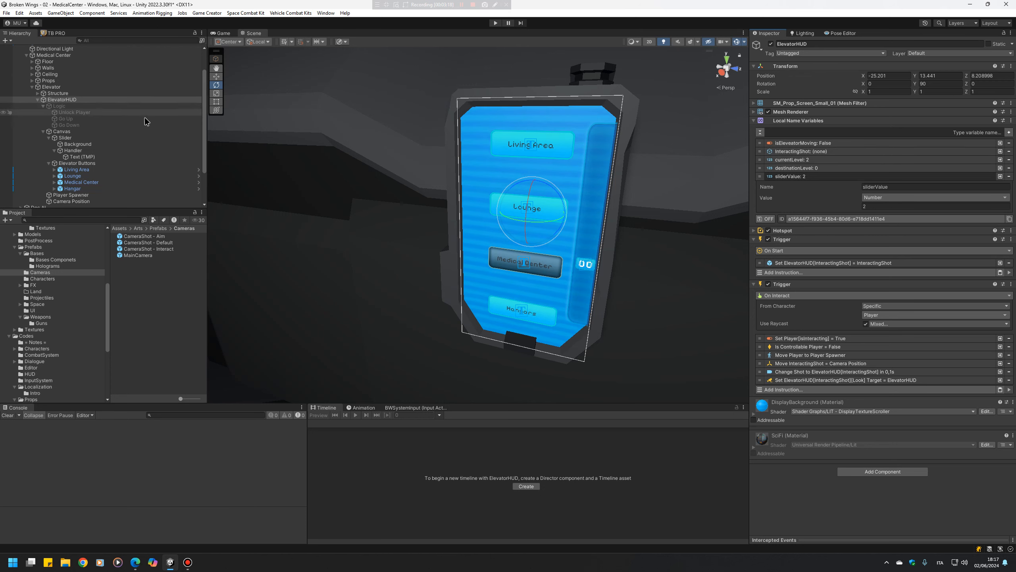
# - Inspect the player look-at instruction in the Living Area button's On Enable trigger
pyautogui.scroll(-2, 132, 144)
pyautogui.click(122, 147)
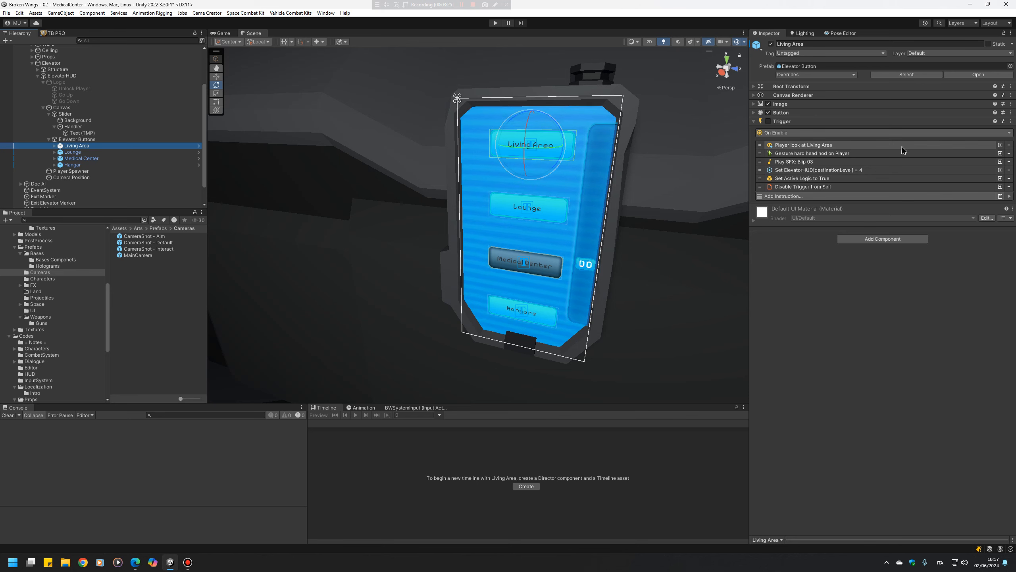
pyautogui.click(902, 146)
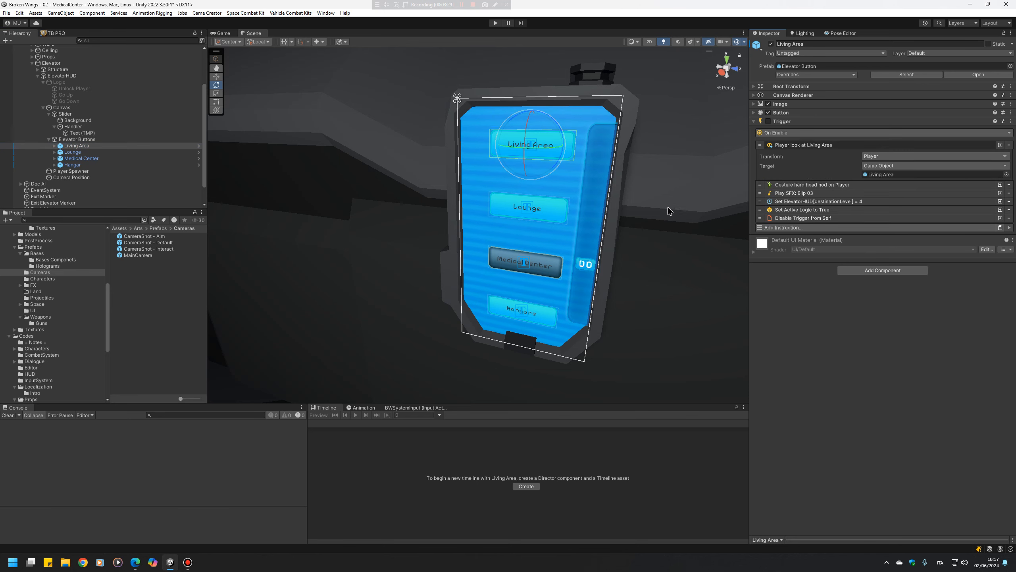
# - Review ElevatorHUD's On Interact instructions and view the floor marker near the elevator panel
pyautogui.click(114, 76)
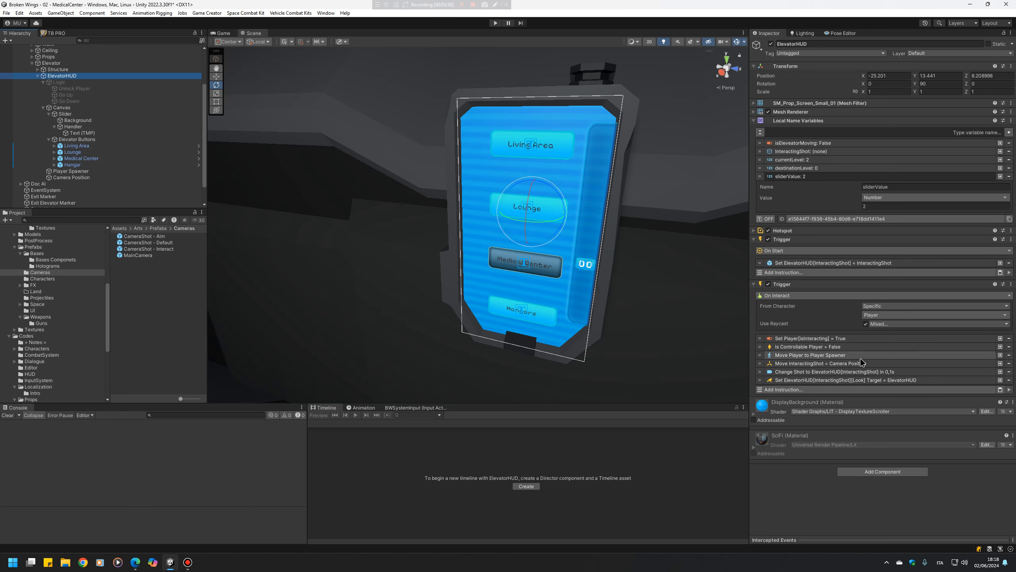
pyautogui.moveTo(556, 243); pyautogui.dragTo(443, 325, button='right')
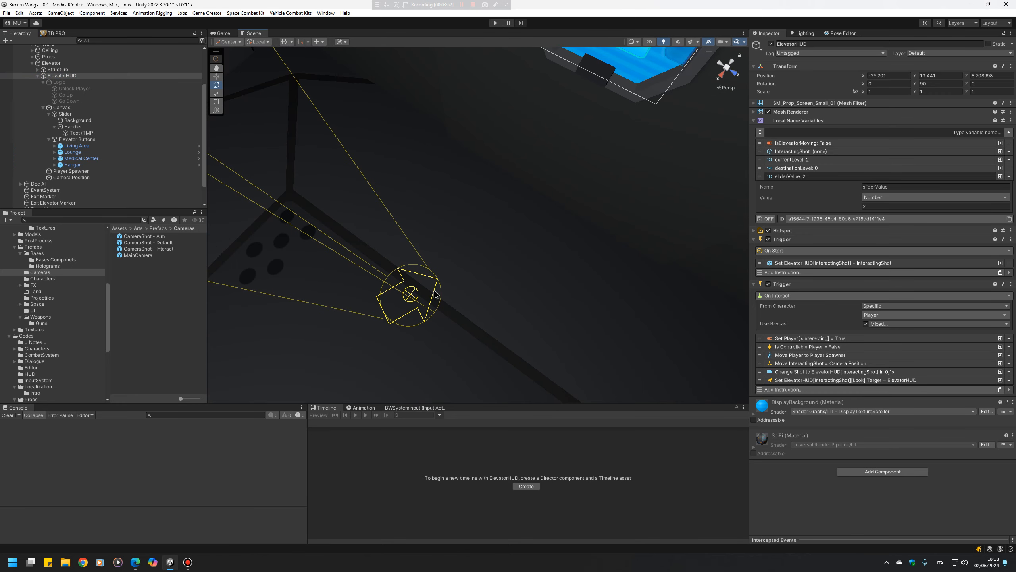
pyautogui.press('f')
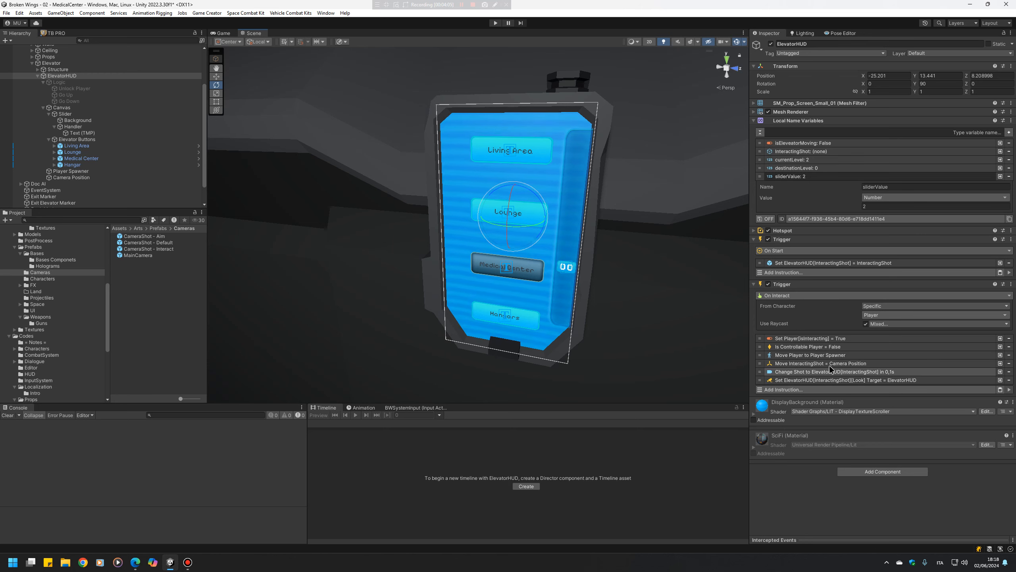
# - Inspect the Camera Position object's transform and the ElevatorHUD instruction that sets the InteractingShot look target
pyautogui.scroll(-2, 116, 184)
pyautogui.keyDown('alt'); pyautogui.moveTo(589, 257); pyautogui.dragTo(173, 178); pyautogui.keyUp('alt')
pyautogui.click(128, 153)
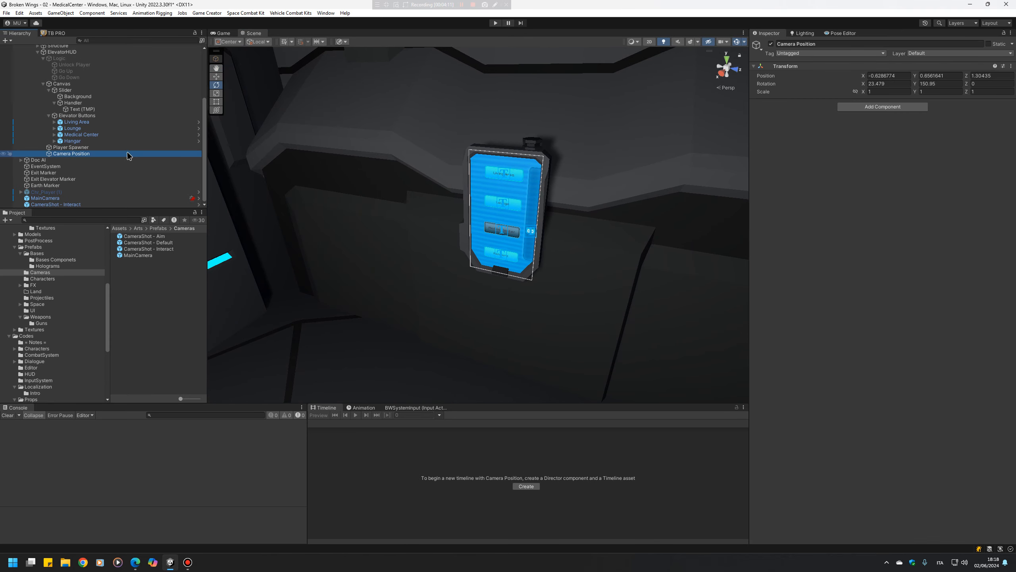
pyautogui.keyDown('alt'); pyautogui.moveTo(435, 252); pyautogui.dragTo(378, 226); pyautogui.keyUp('alt')
pyautogui.click(125, 52)
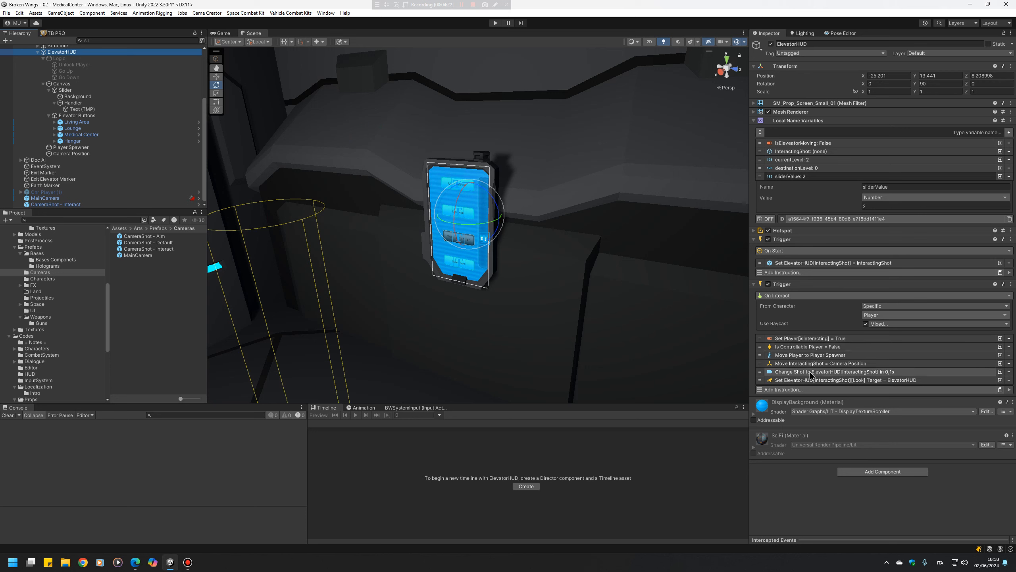
pyautogui.click(866, 380)
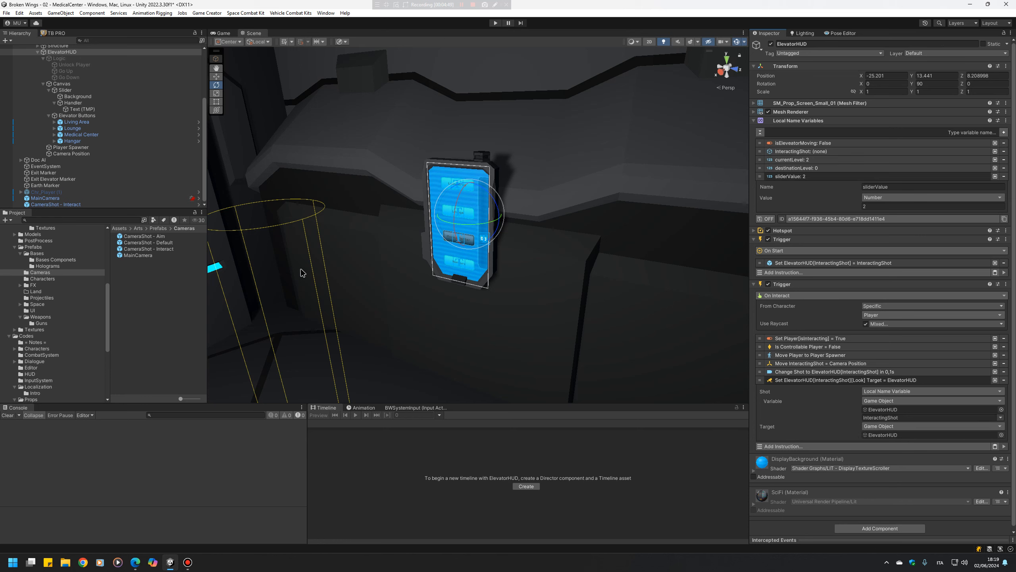
# - Examine the Living Area button's On Click event and the enabled state of the Trigger component it controls
pyautogui.click(128, 123)
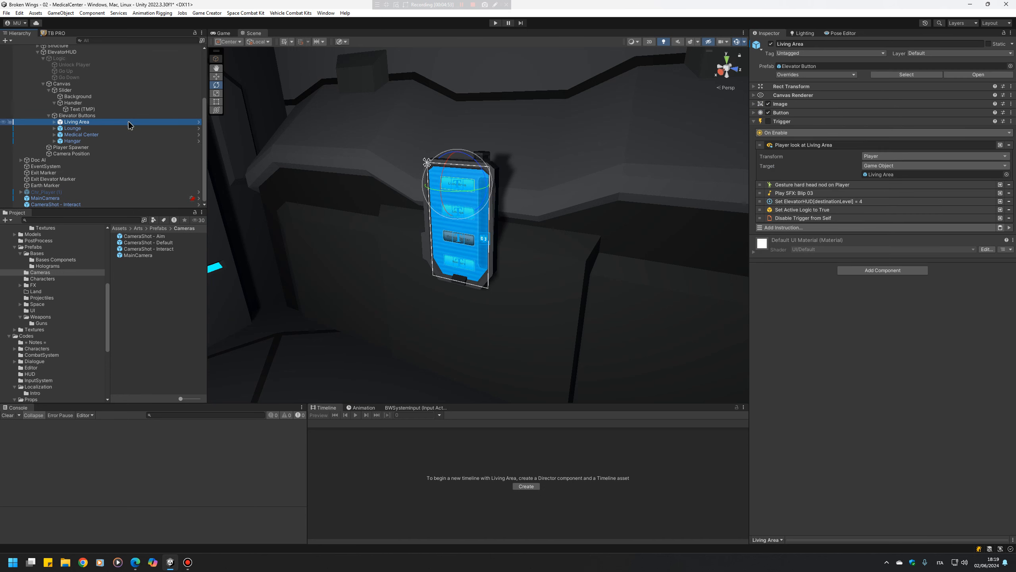
pyautogui.moveTo(530, 262); pyautogui.dragTo(491, 254, button='right')
pyautogui.scroll(5, 492, 264)
pyautogui.moveTo(480, 274); pyautogui.dragTo(580, 284, button='middle')
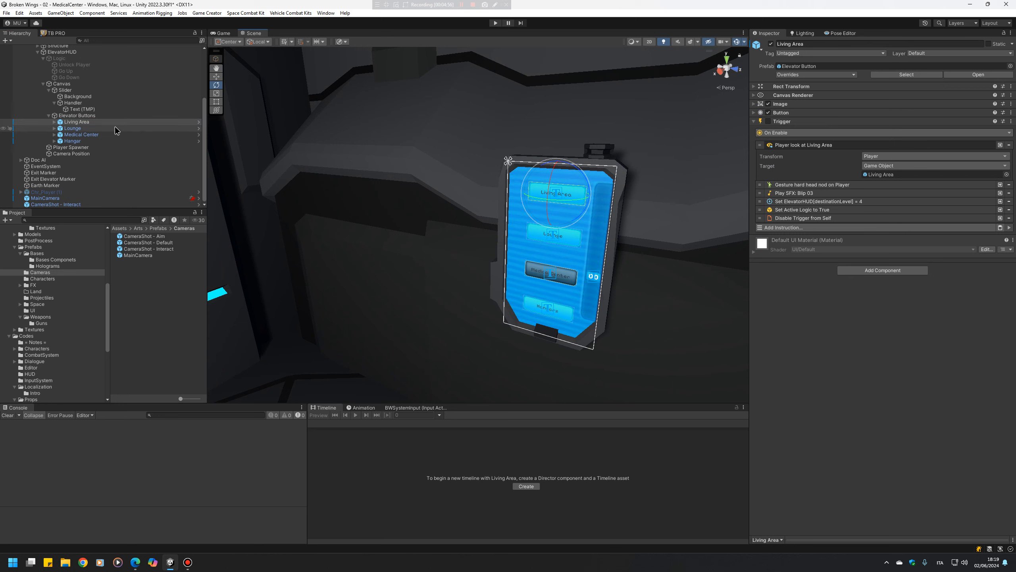
pyautogui.click(812, 112)
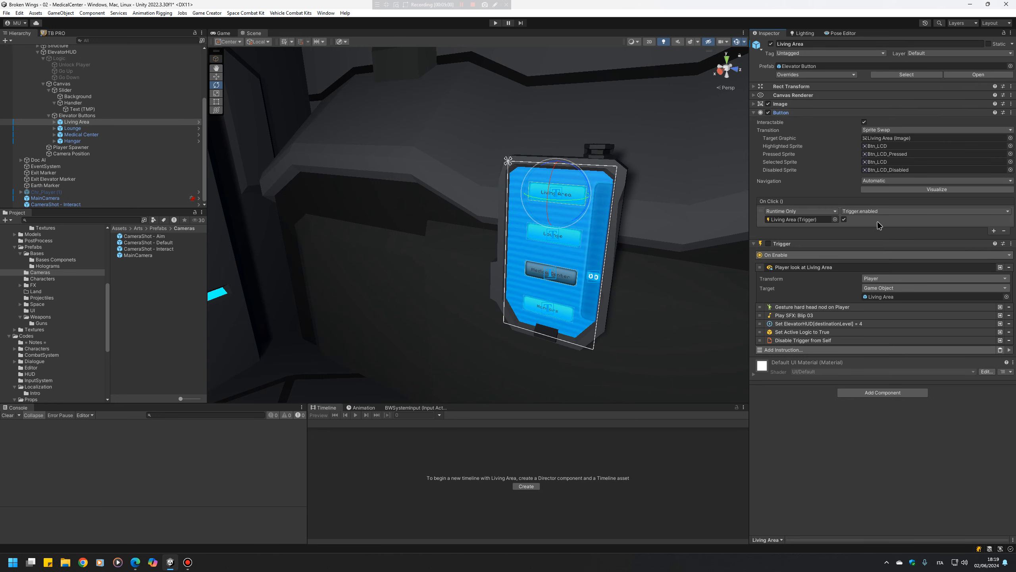
pyautogui.click(844, 219)
pyautogui.click(769, 244)
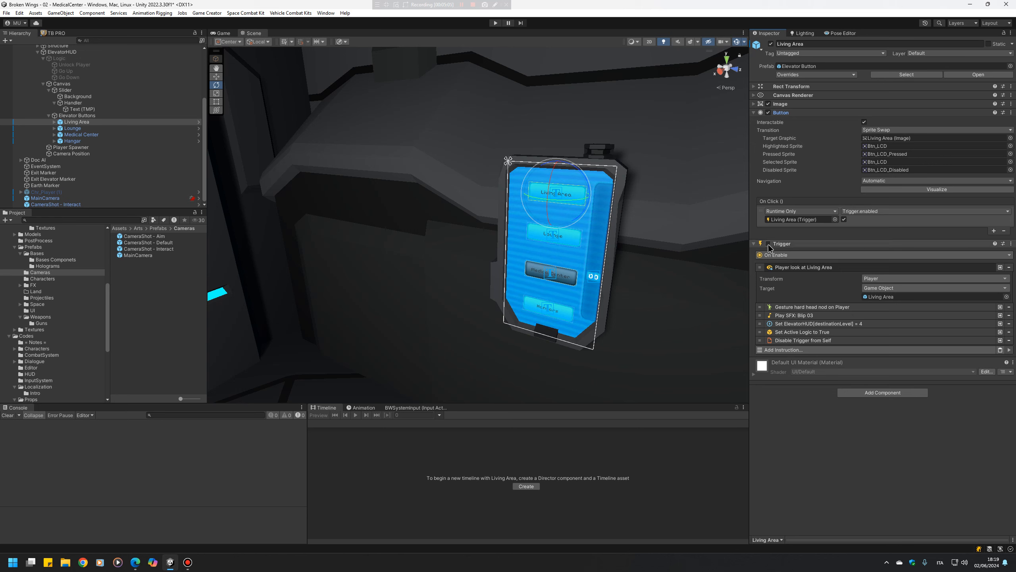
pyautogui.click(769, 243)
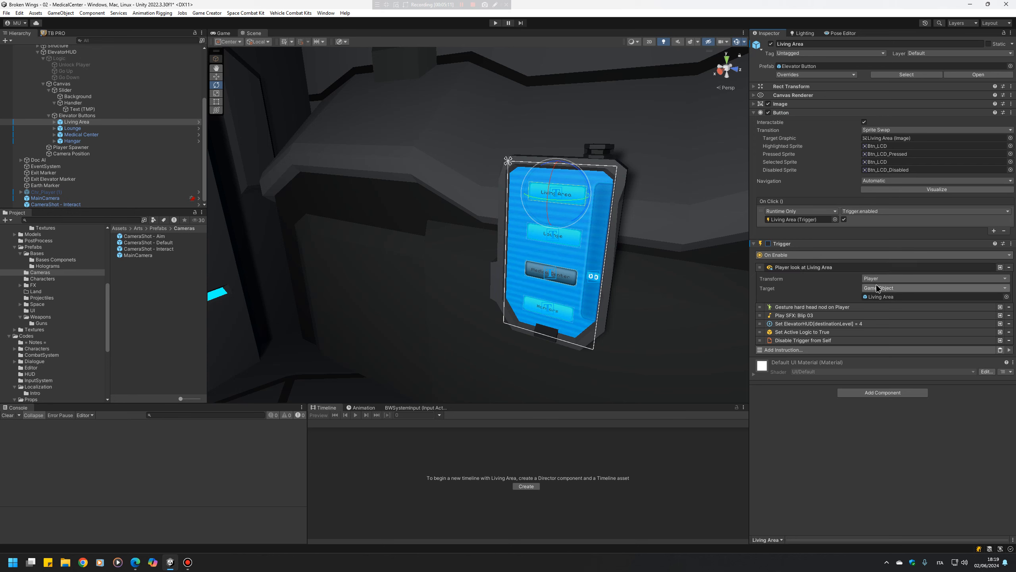
# - Delete the player look-at instruction from the Living Area button's On Enable trigger
pyautogui.click(942, 268)
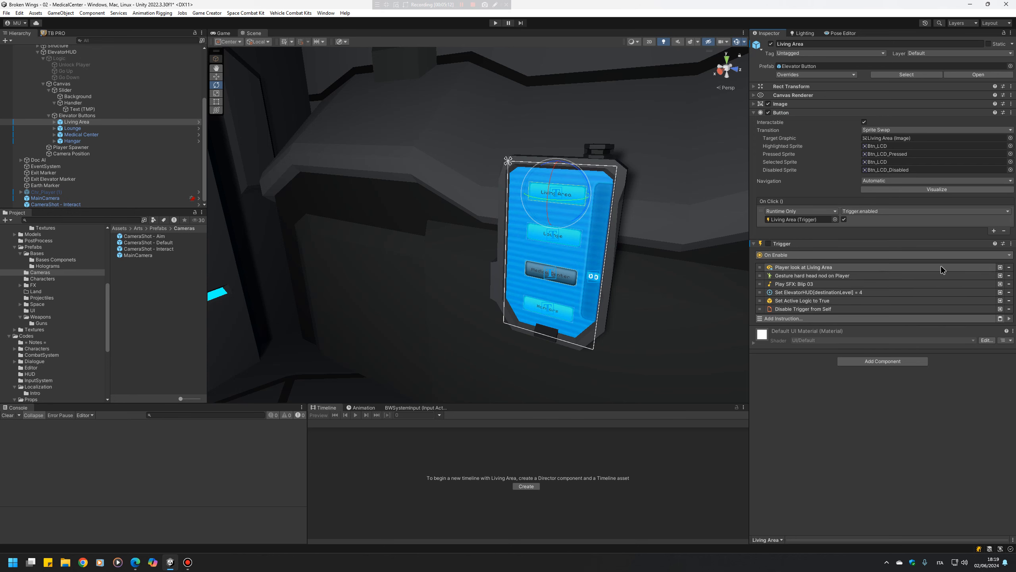
pyautogui.click(1010, 267)
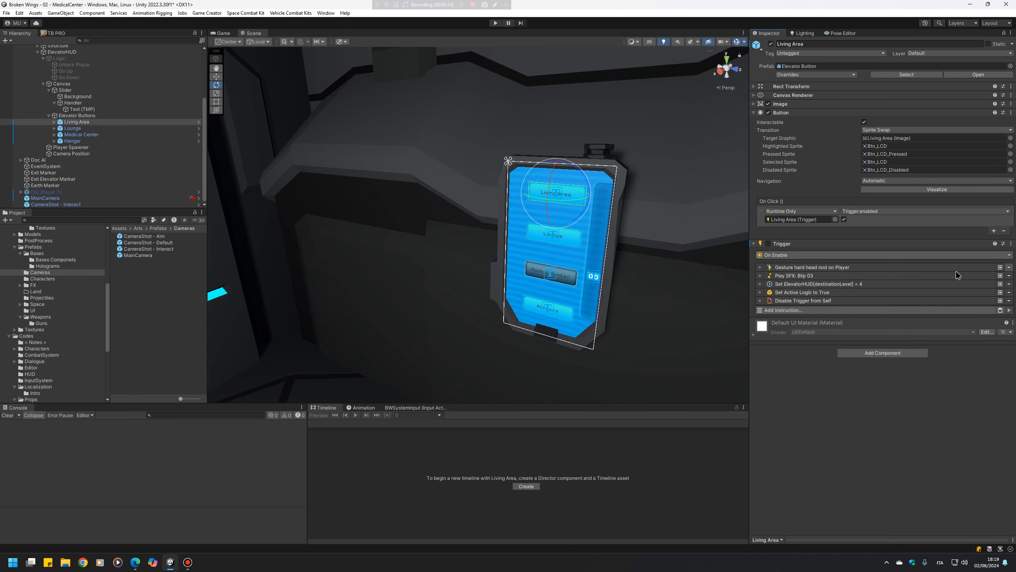
# - Inspect the Living Area trigger's head nod gesture, Blip 03 sound and destinationLevel instructions, and return to ElevatorHUD's variables
pyautogui.click(834, 268)
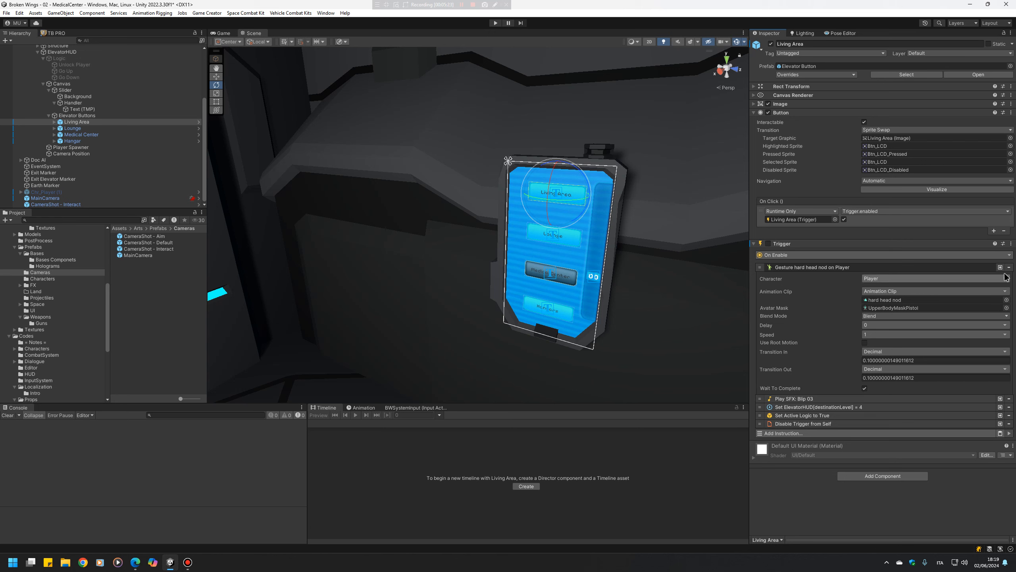
pyautogui.click(916, 268)
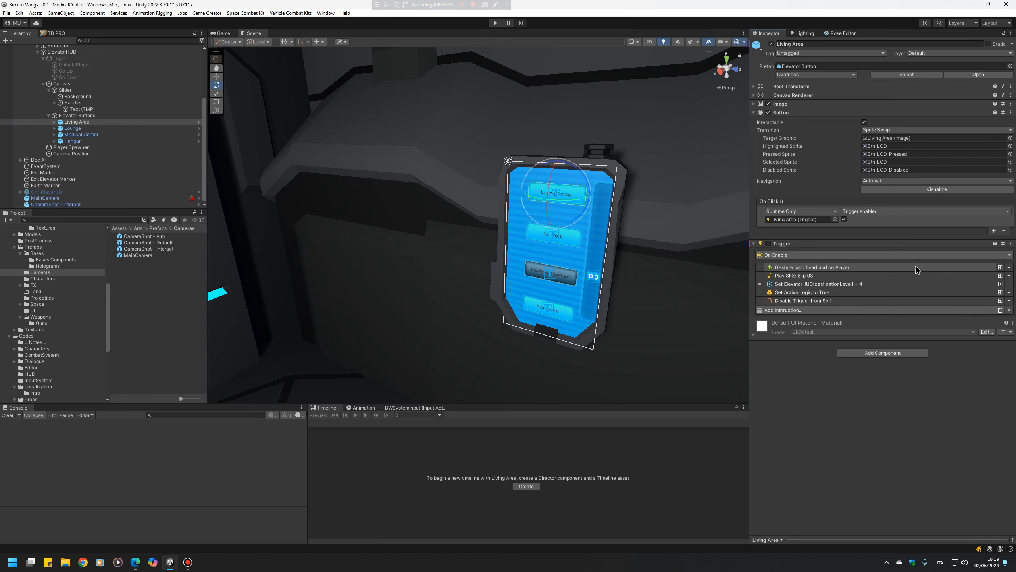
pyautogui.click(841, 276)
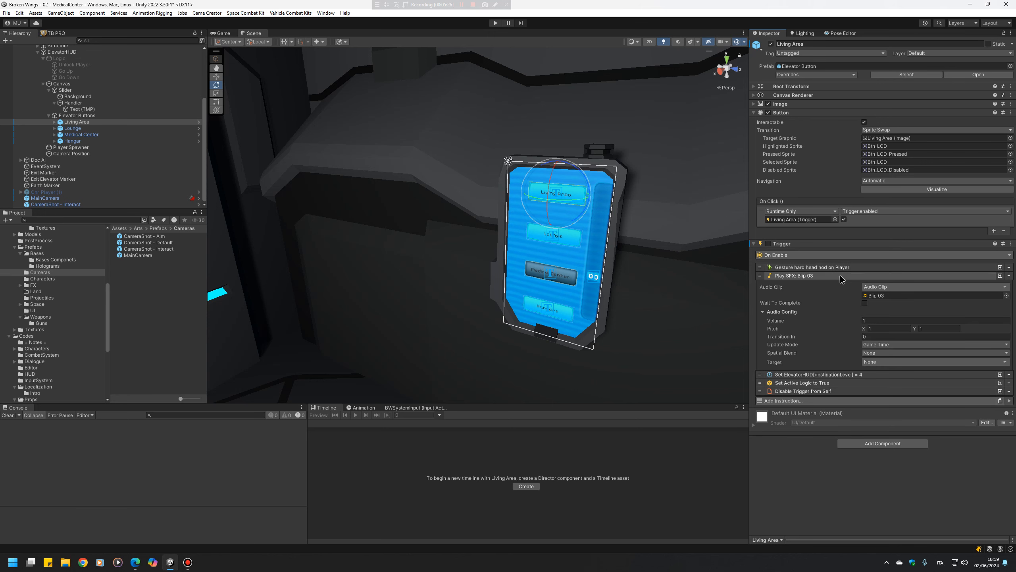
pyautogui.click(840, 275)
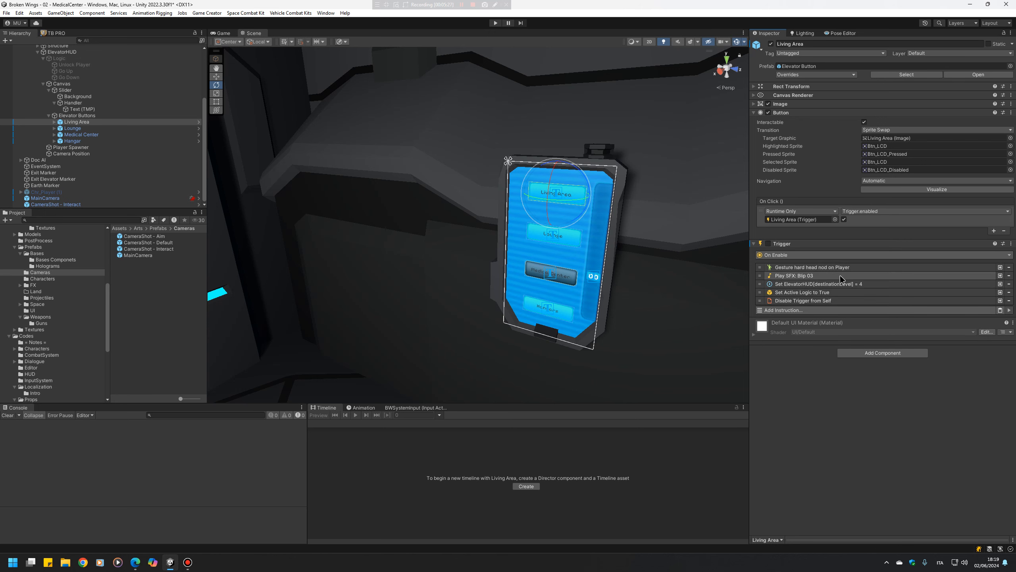
pyautogui.click(872, 284)
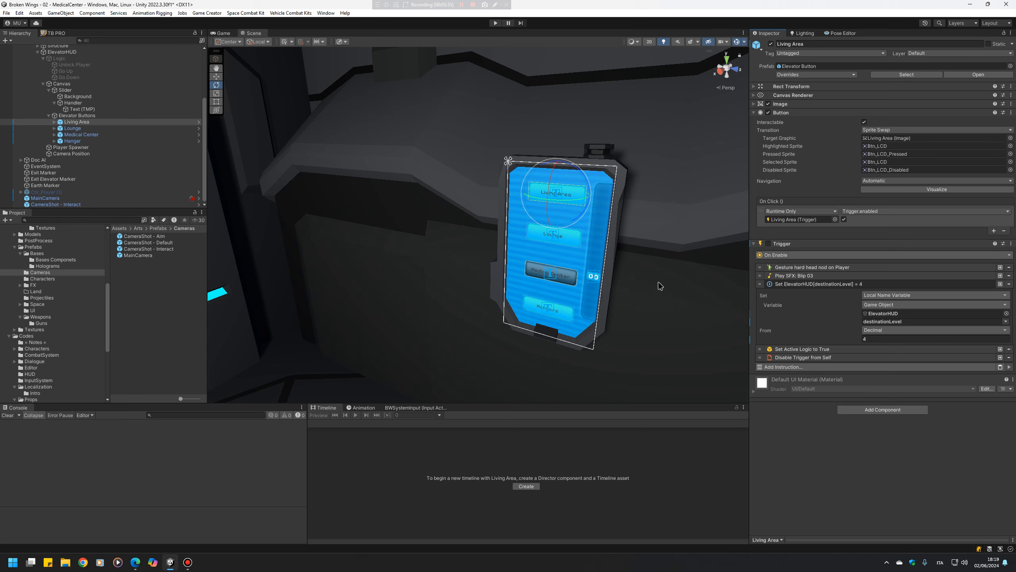
pyautogui.click(90, 52)
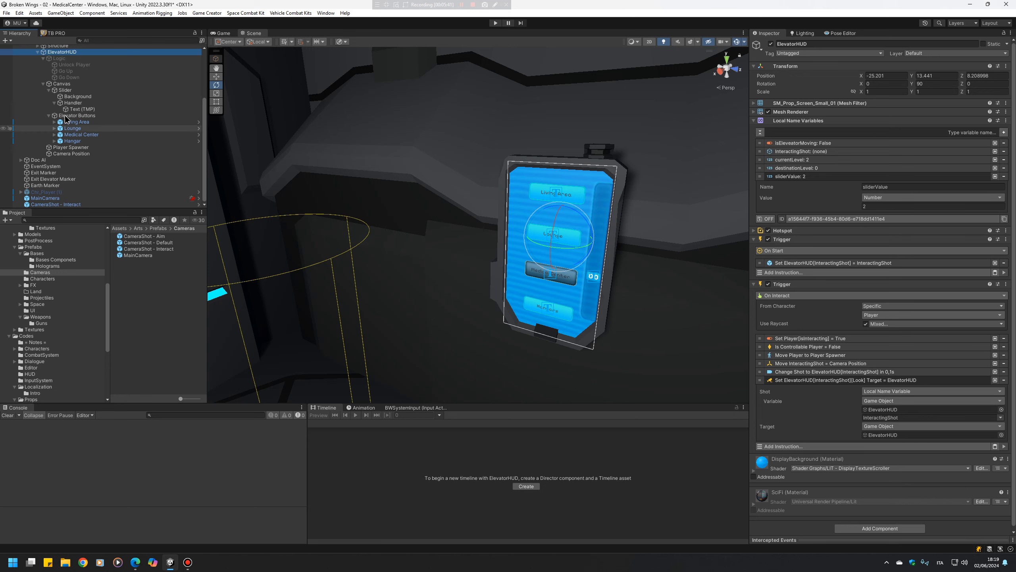
# - Inspect the Living Area trigger's Set Active Logic and Disable Trigger instructions
pyautogui.click(76, 122)
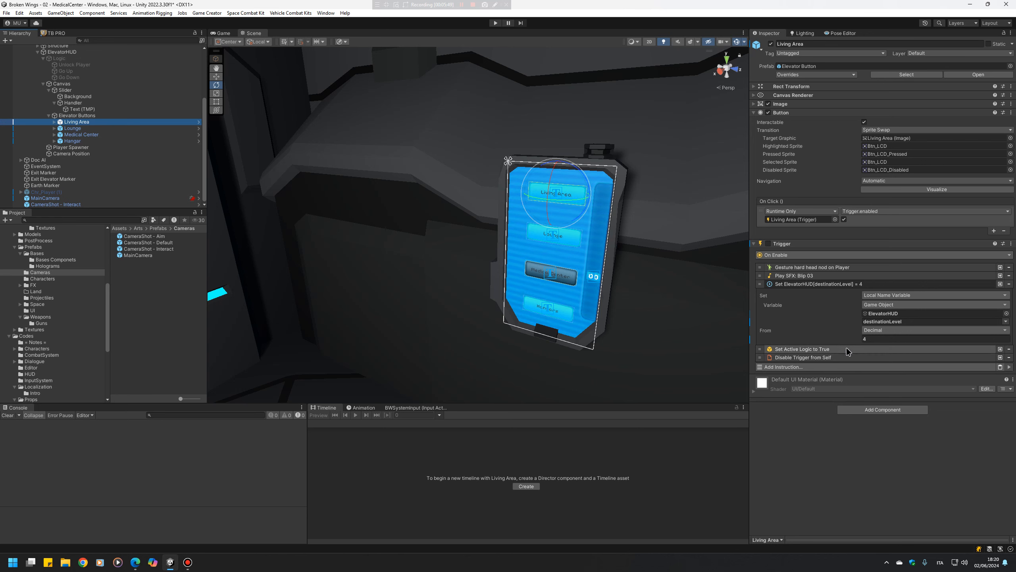
pyautogui.click(832, 348)
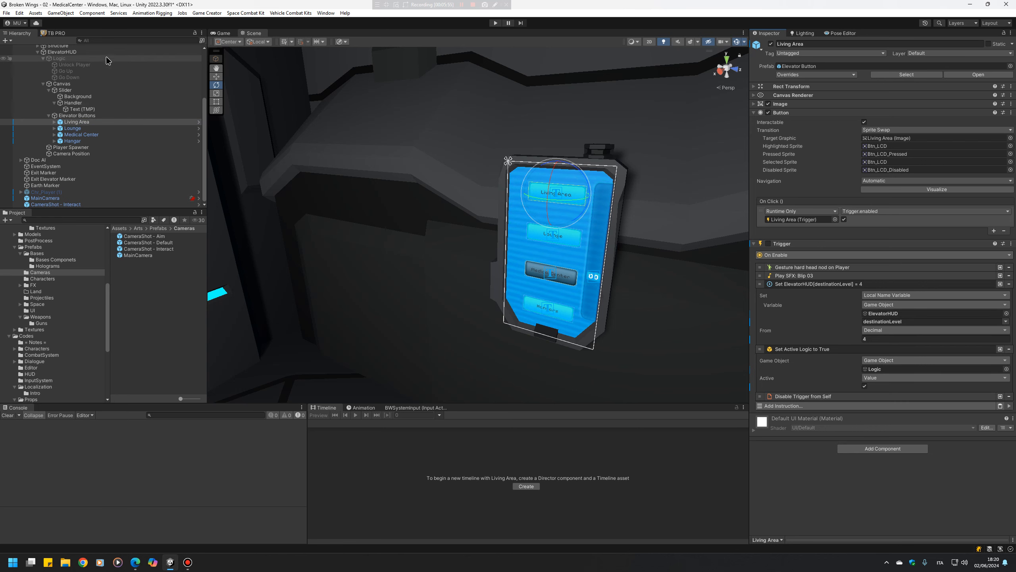
pyautogui.click(846, 349)
pyautogui.click(828, 358)
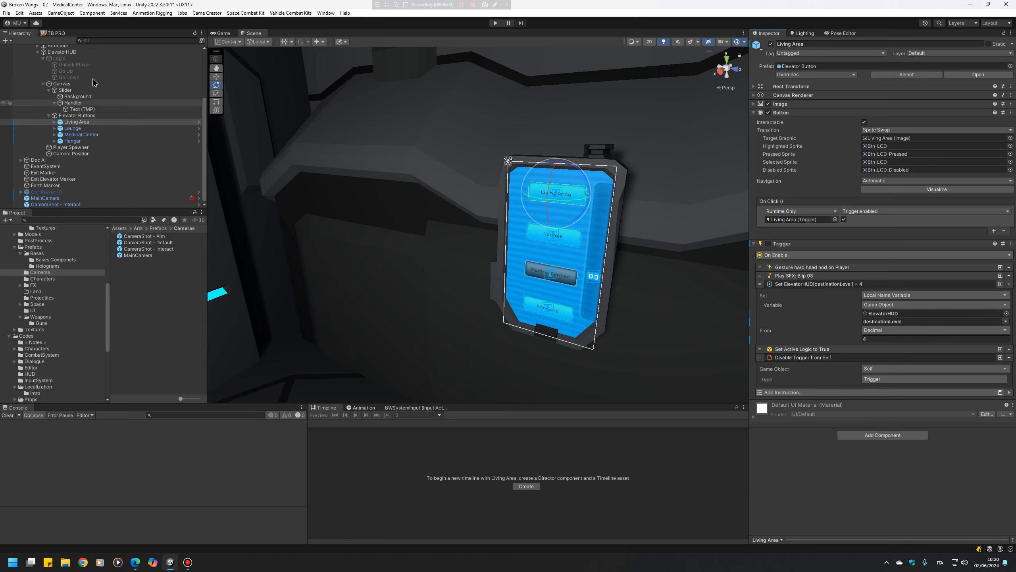
# - Examine the Logic object's On Enable trigger and its condition branches that run Go Up or Go Down
pyautogui.click(96, 59)
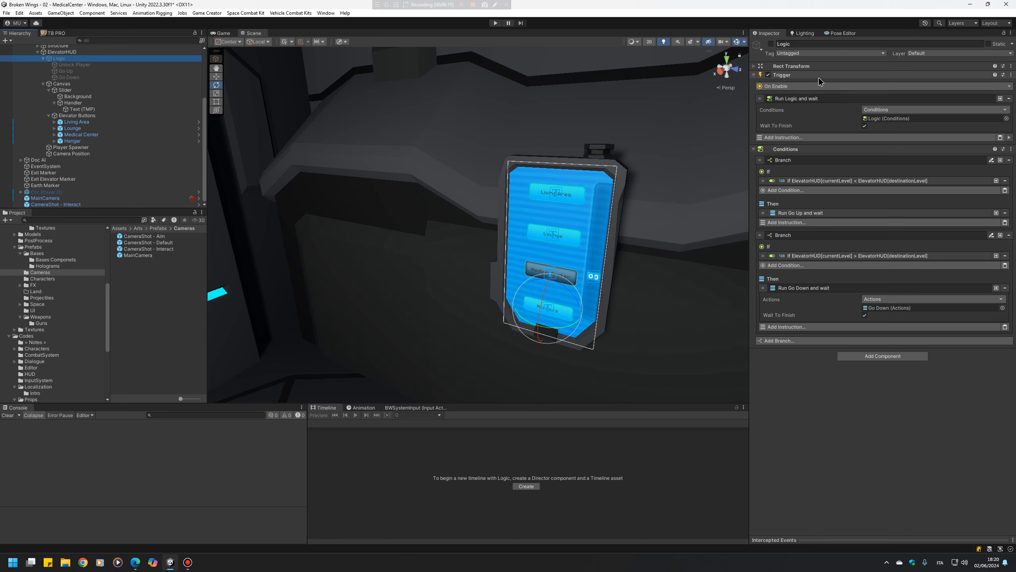
pyautogui.click(820, 99)
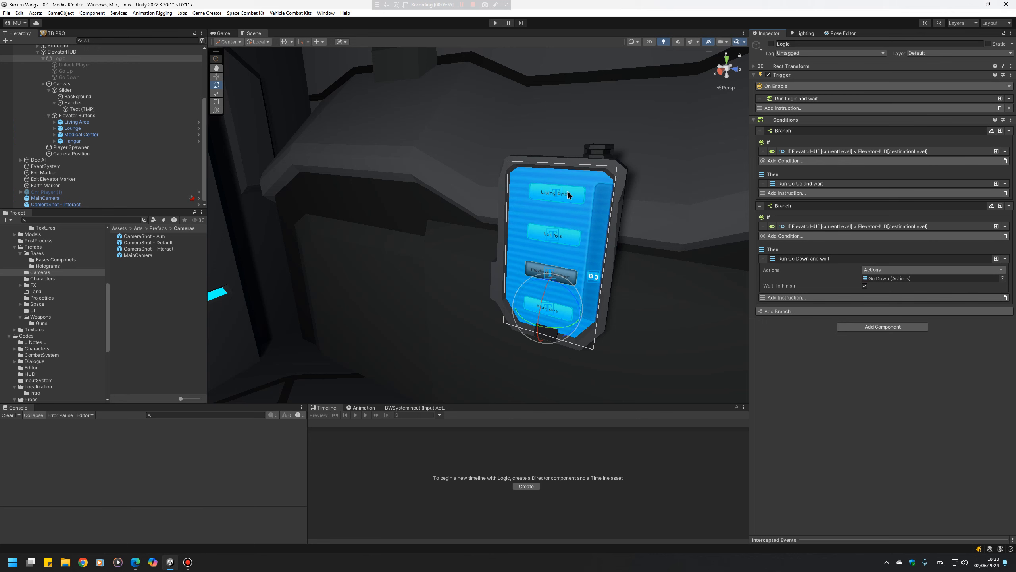
pyautogui.click(884, 182)
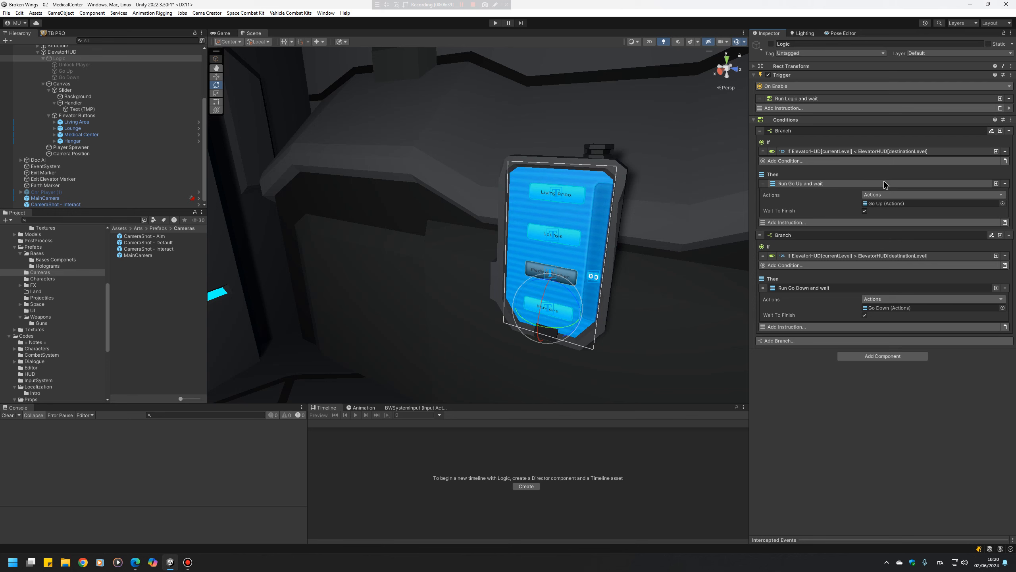
pyautogui.click(885, 184)
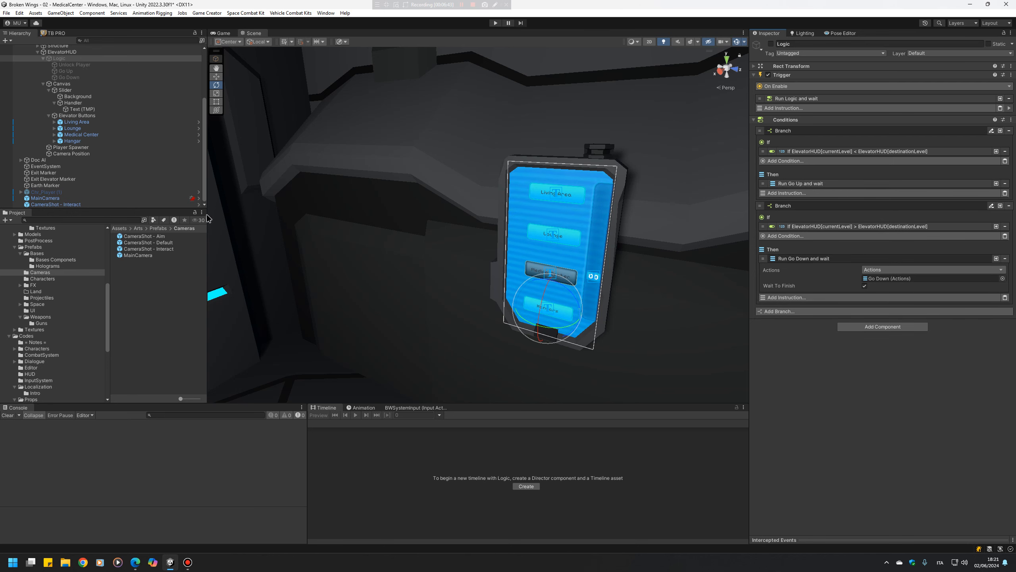
# - Inspect the Go Up object's sliderValue increment and Text (TMP) instructions
pyautogui.click(101, 72)
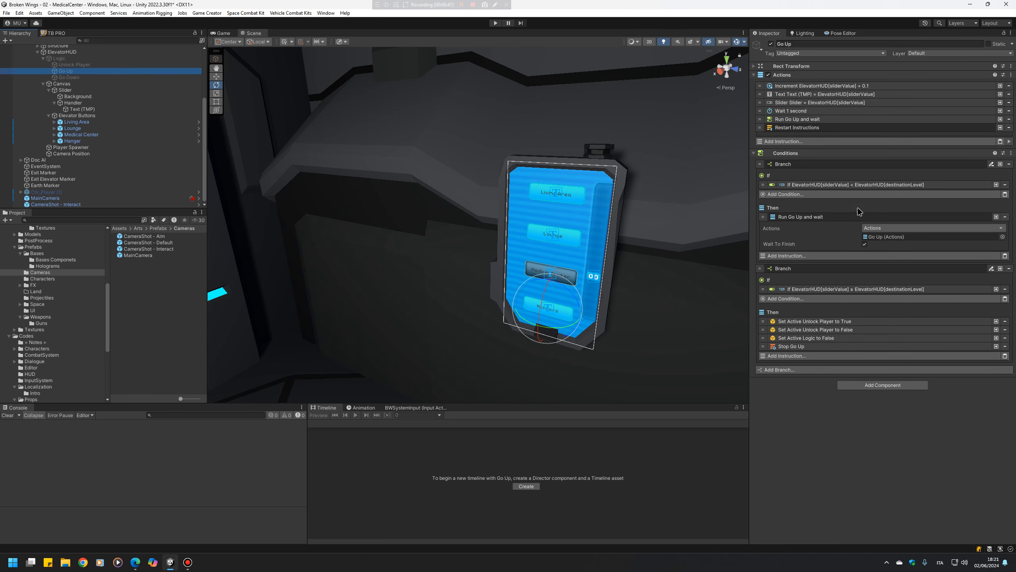
pyautogui.click(894, 84)
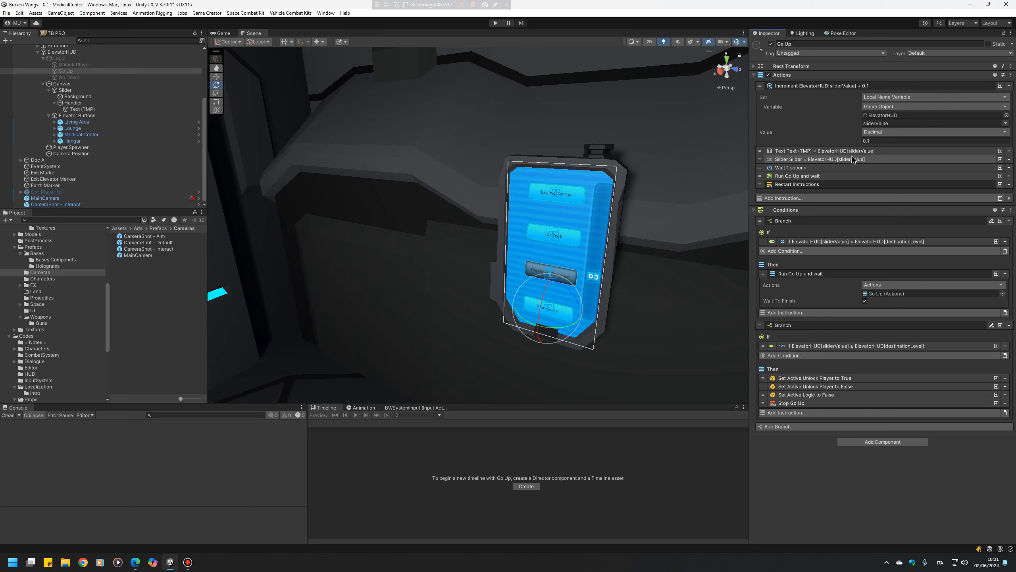
pyautogui.click(872, 150)
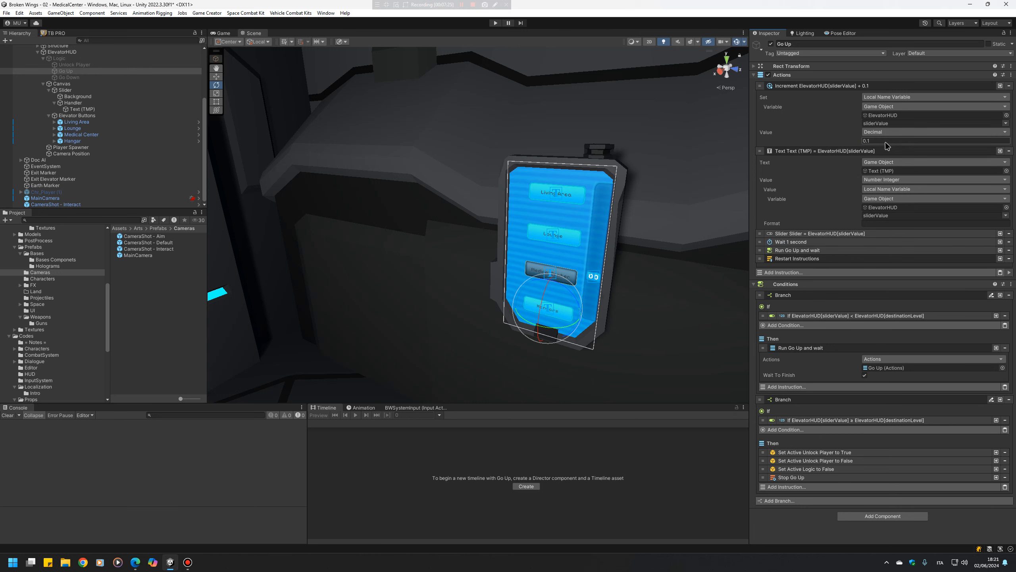
pyautogui.click(836, 151)
pyautogui.click(830, 85)
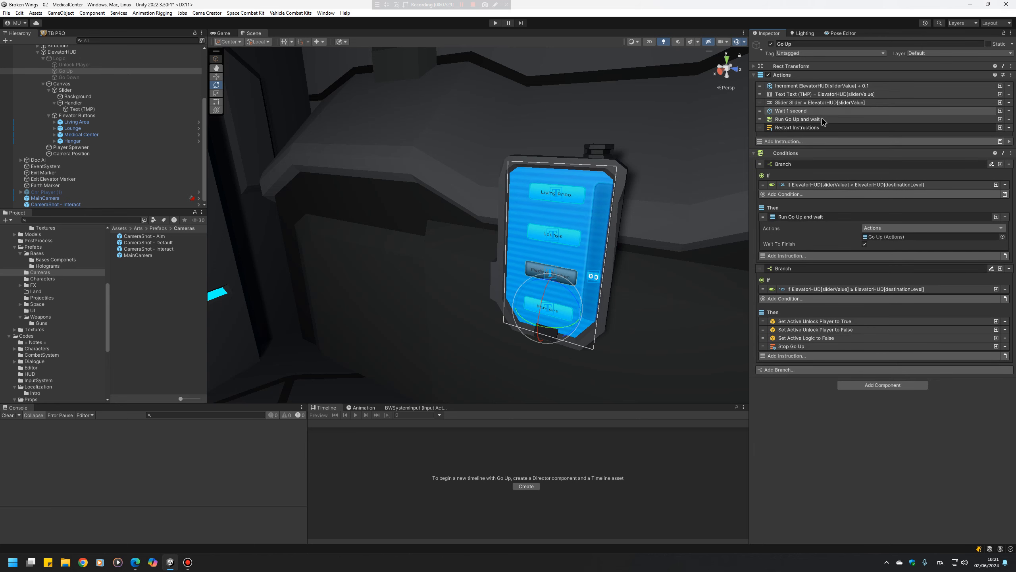
# - Set the Wait instruction in Go Up's actions to 0.5 seconds
pyautogui.click(823, 112)
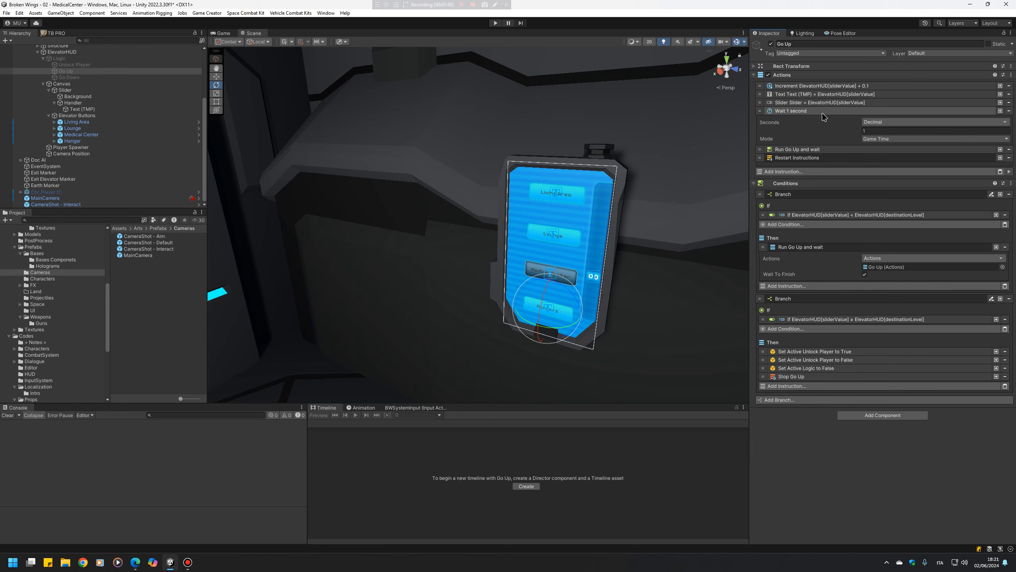
pyautogui.click(883, 131)
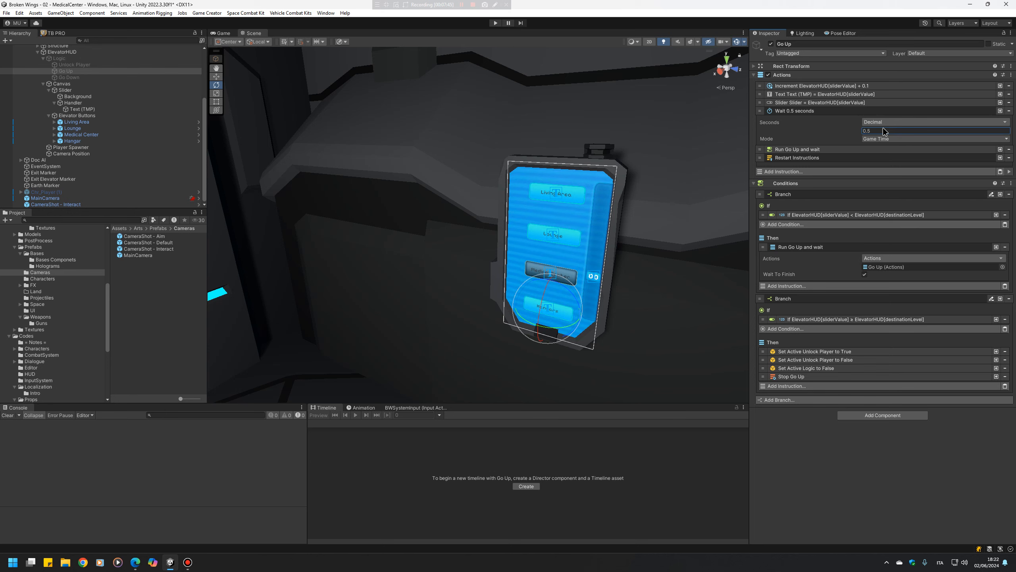
pyautogui.click(830, 112)
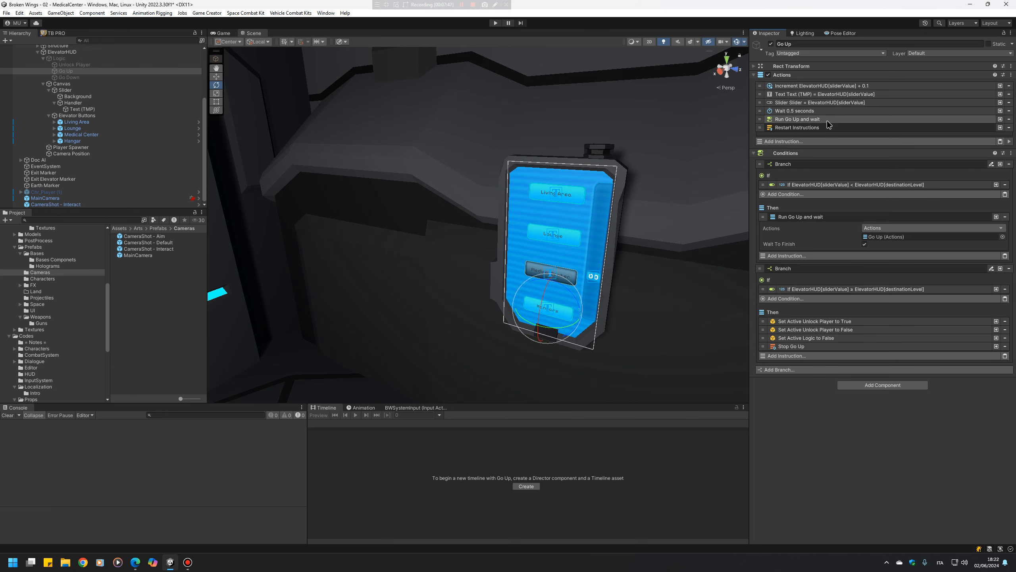
# - Inspect Go Up's Run Conditions instruction and the Set Active Unlock Player to True instruction in its second branch
pyautogui.click(827, 119)
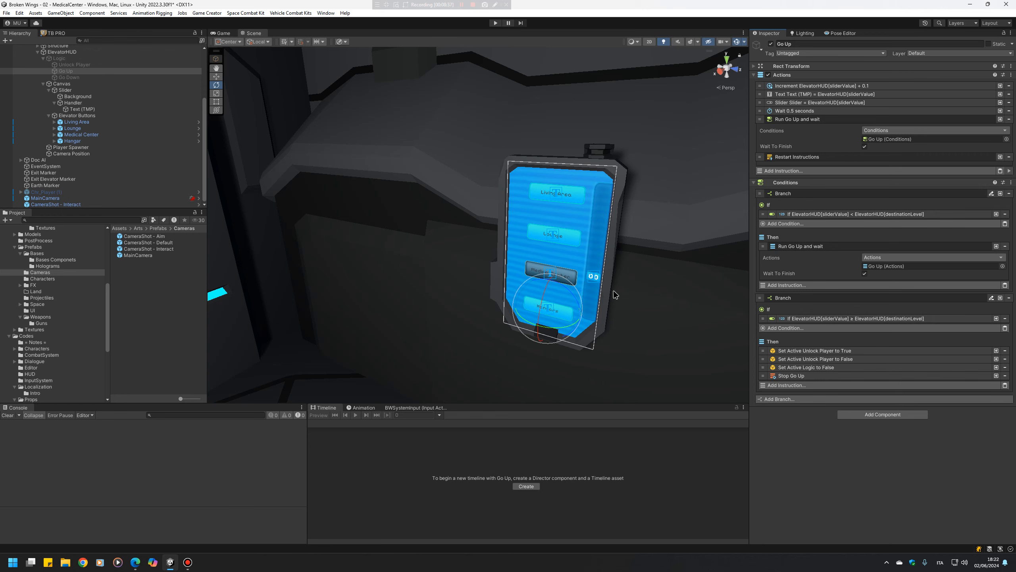
pyautogui.click(834, 350)
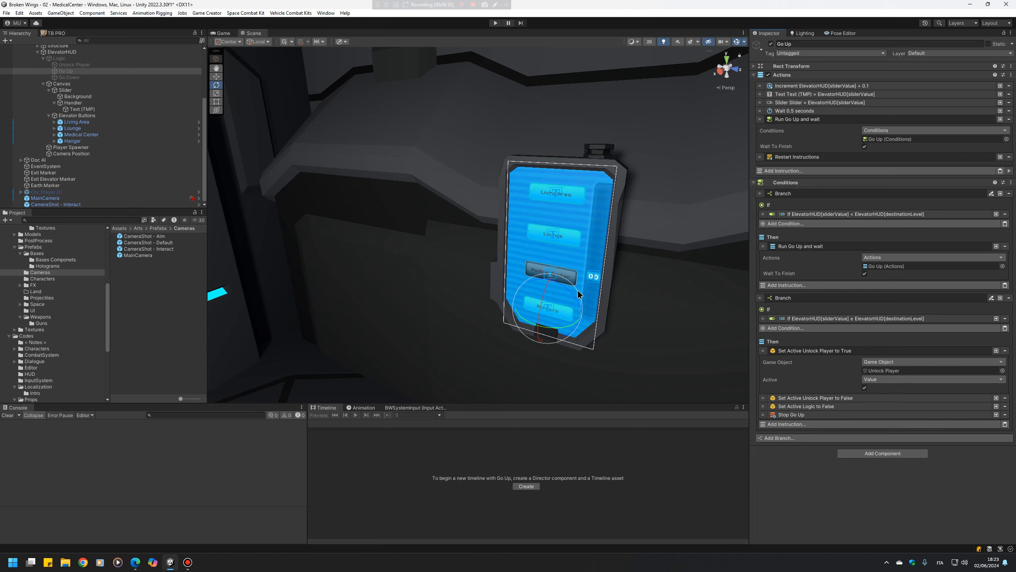
pyautogui.click(776, 350)
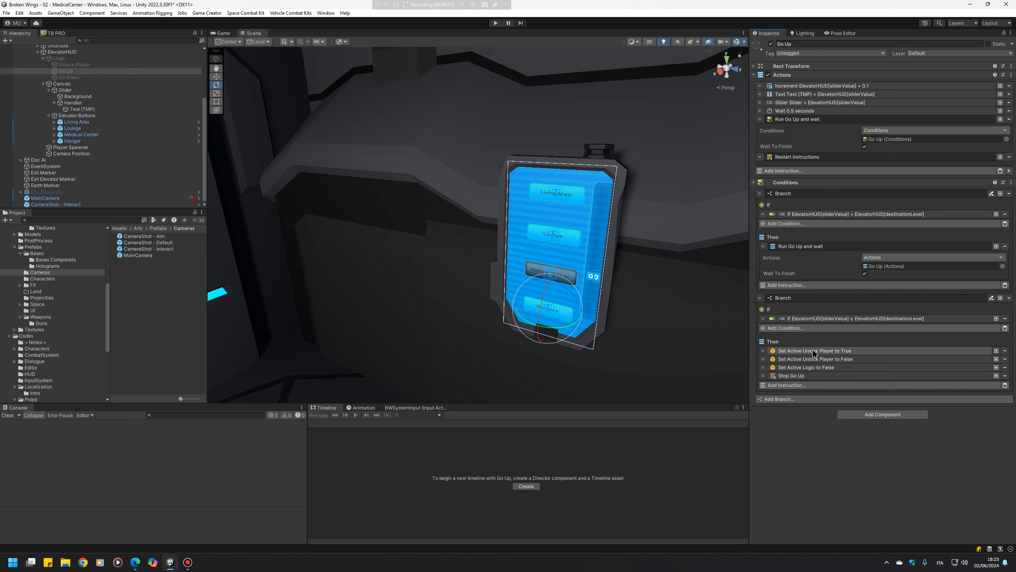
# - Check Go Down's instructions for comparison and disable the Restart Instructions entry in Go Up's actions
pyautogui.click(114, 77)
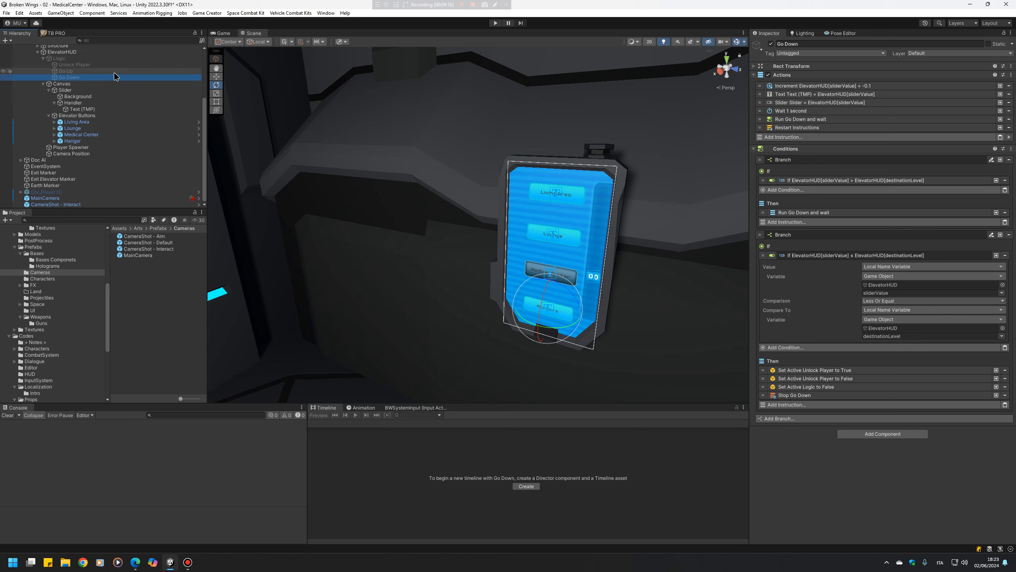
pyautogui.rightClick(824, 128)
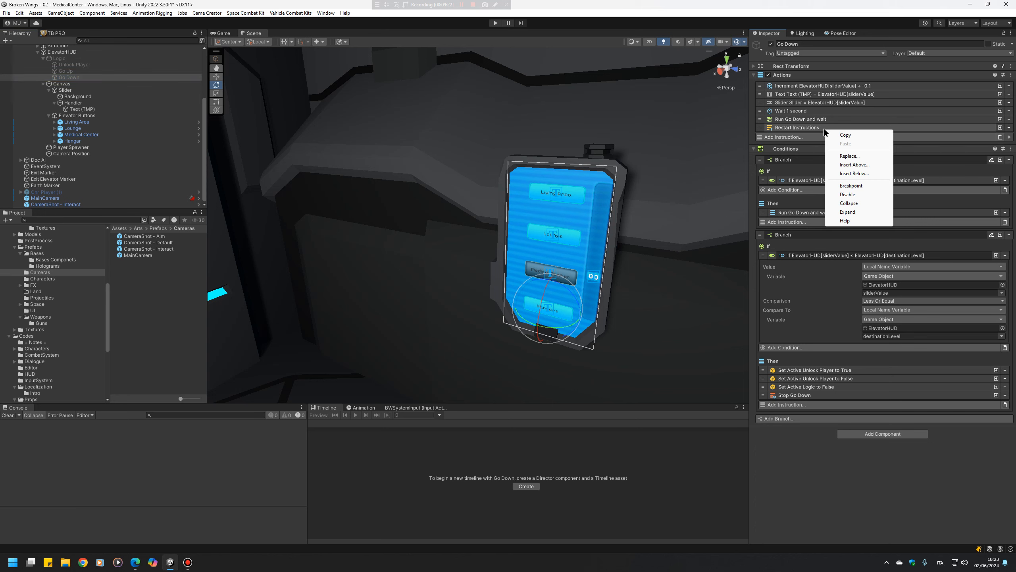
pyautogui.click(66, 71)
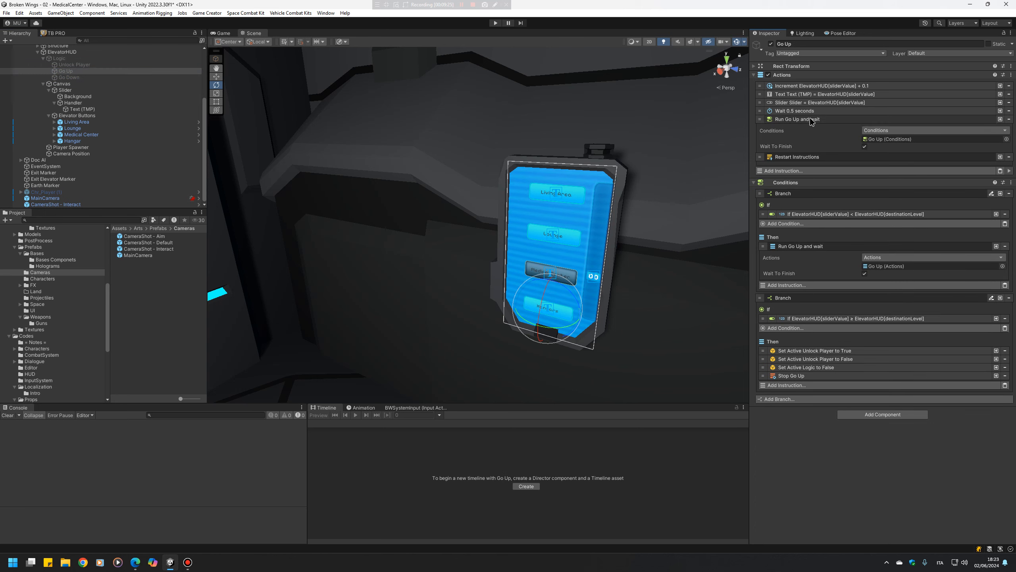
pyautogui.click(799, 119)
pyautogui.rightClick(817, 126)
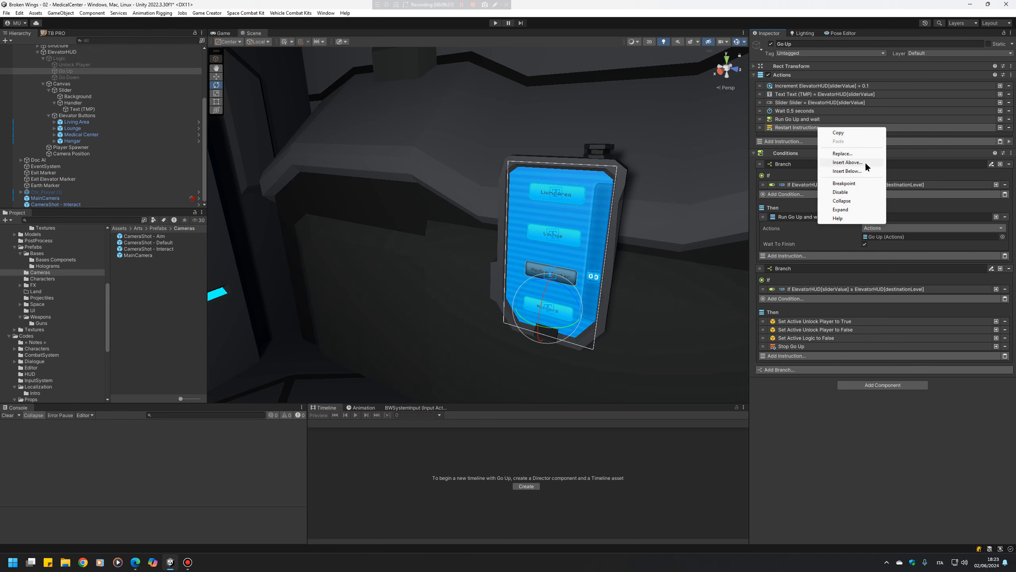
pyautogui.click(852, 192)
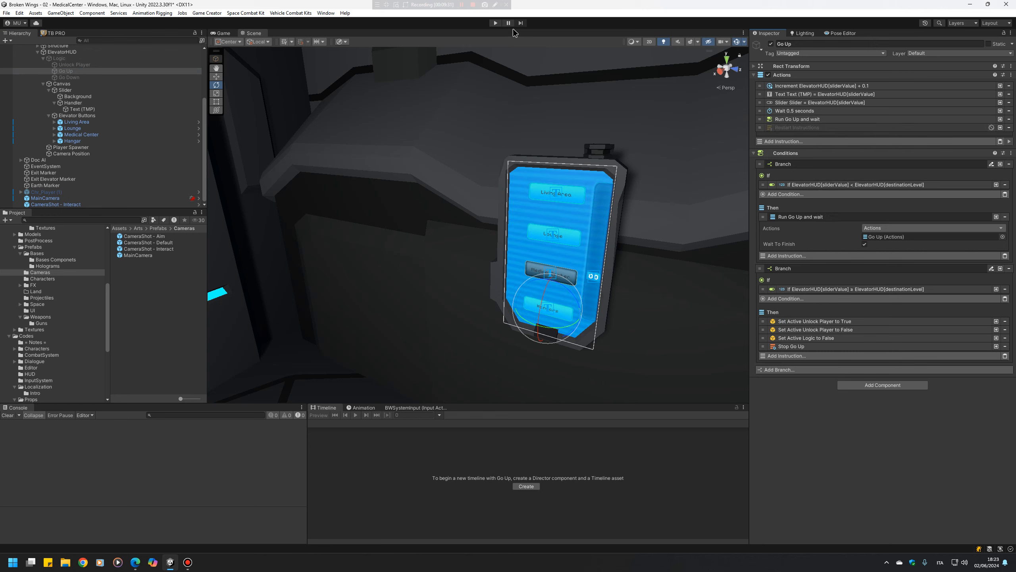
# - Play the scene with Chr_Player (1) active, walk to the elevator panel and interact with it to test going up
pyautogui.click(495, 23)
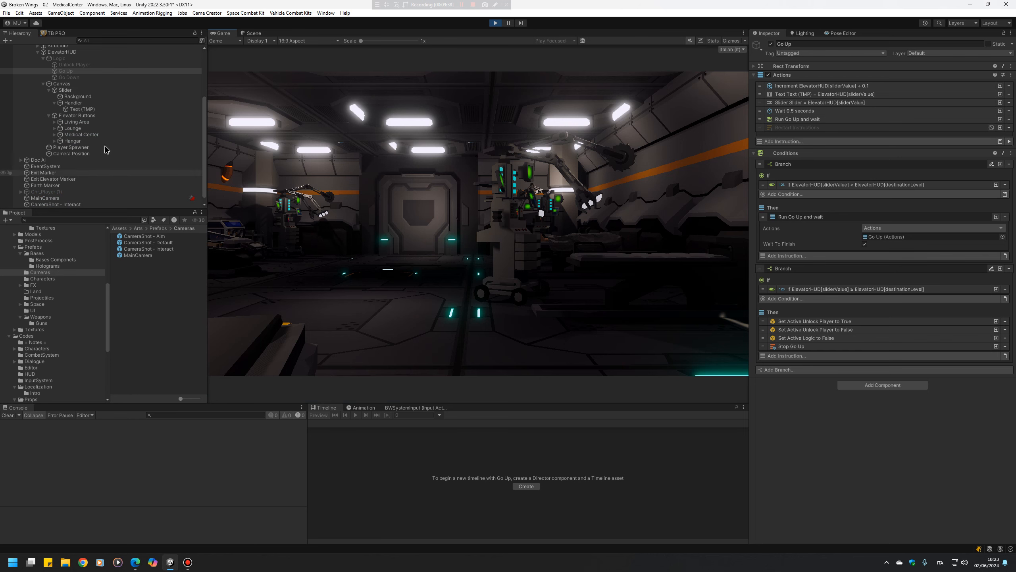
pyautogui.click(46, 186)
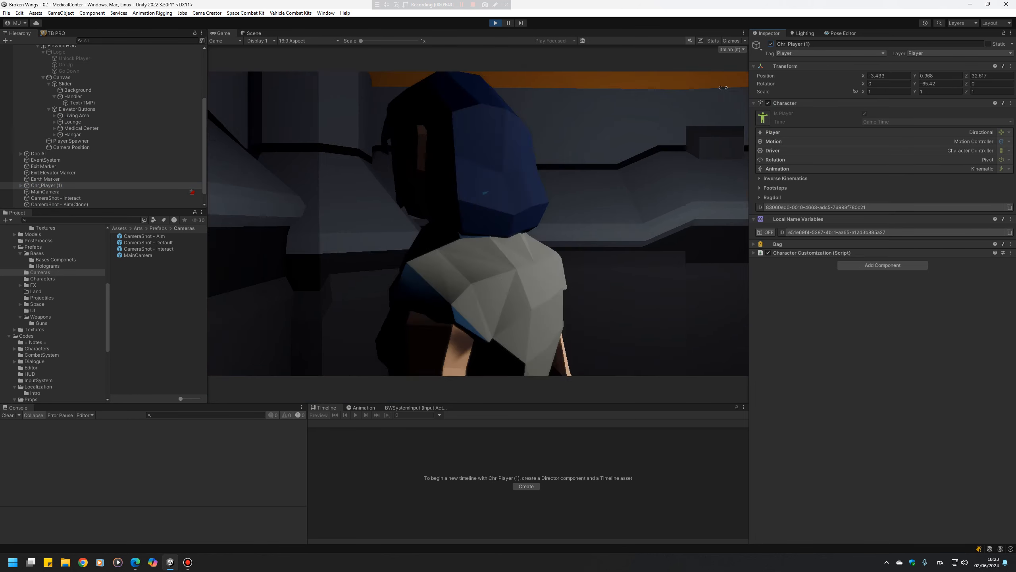
pyautogui.click(386, 213)
pyautogui.press('s')
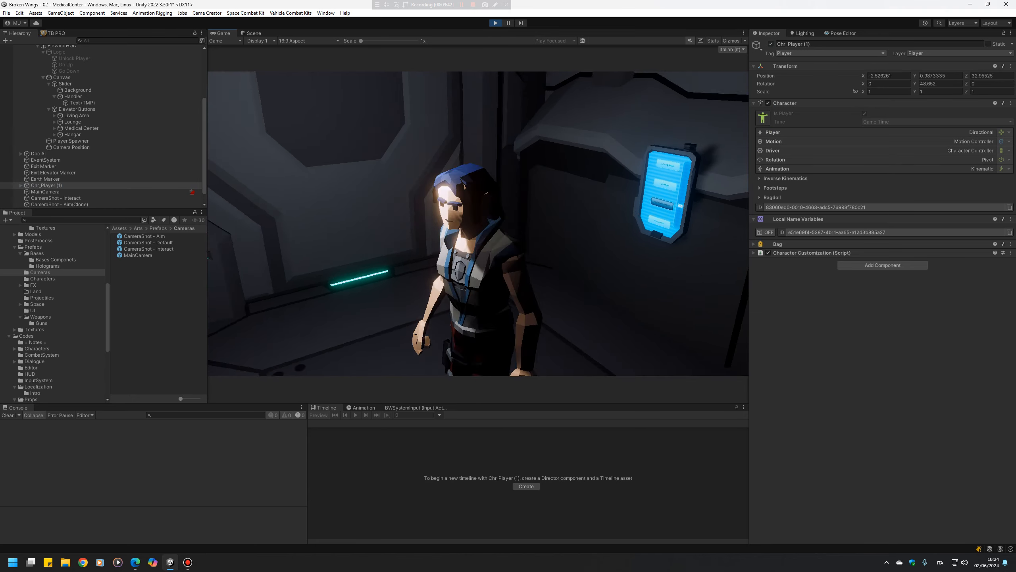
pyautogui.press('e')
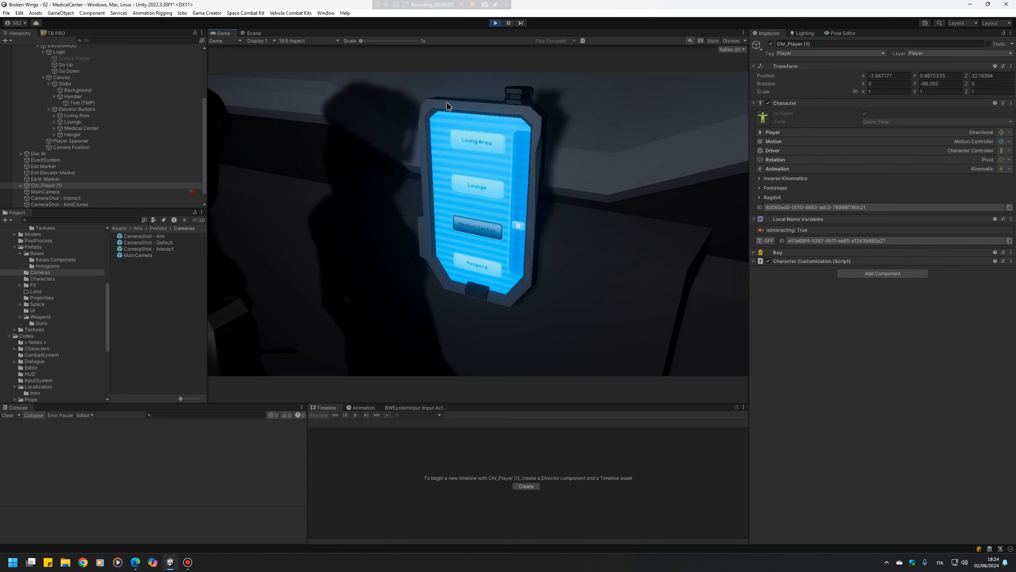
pyautogui.press('Escape')
# - Enable the Restart Instructions entry in Go Up's actions while the game is running
pyautogui.click(123, 65)
pyautogui.rightClick(819, 127)
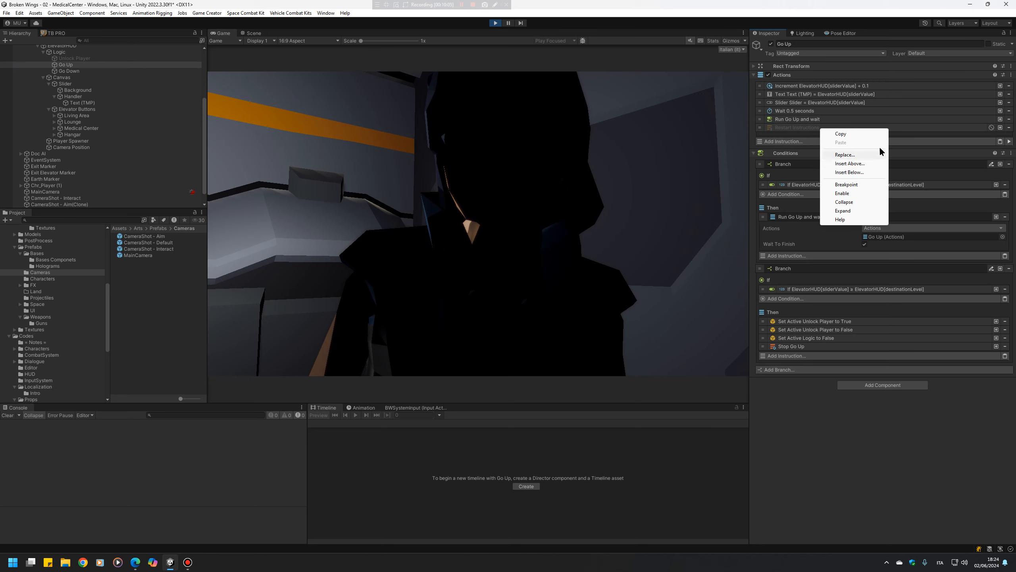
pyautogui.click(853, 186)
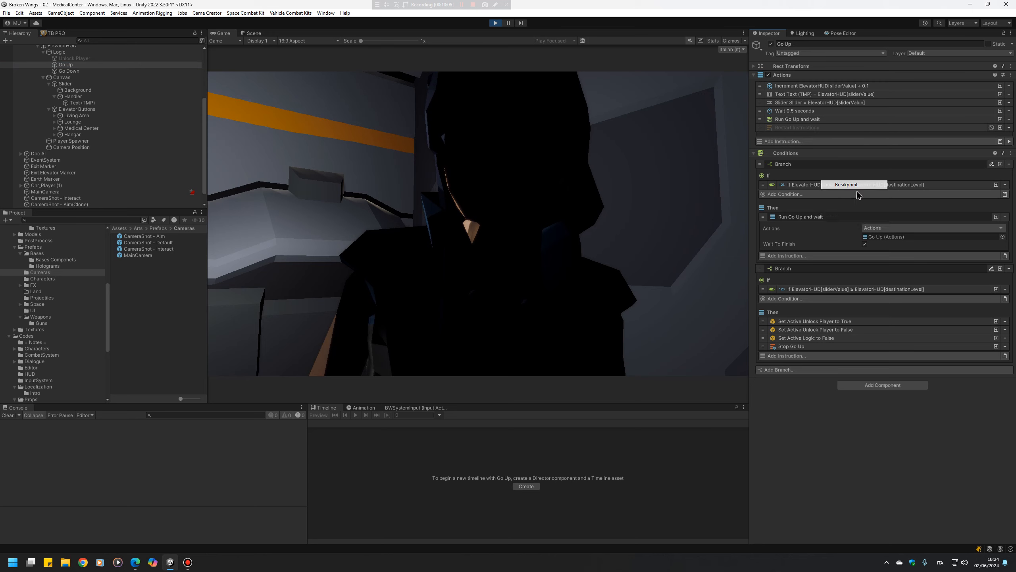
pyautogui.rightClick(860, 129)
pyautogui.click(892, 187)
pyautogui.rightClick(863, 130)
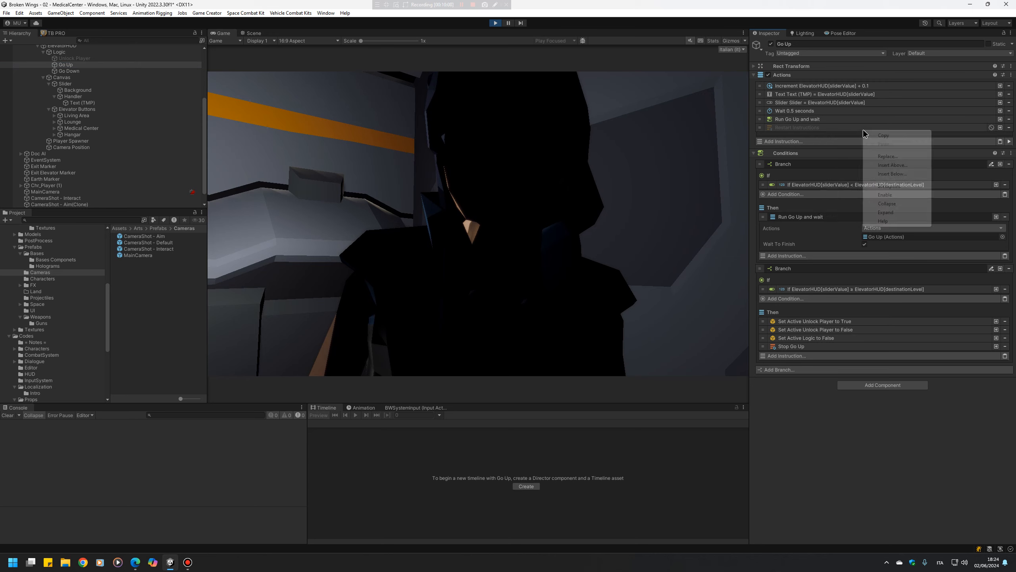
pyautogui.click(896, 196)
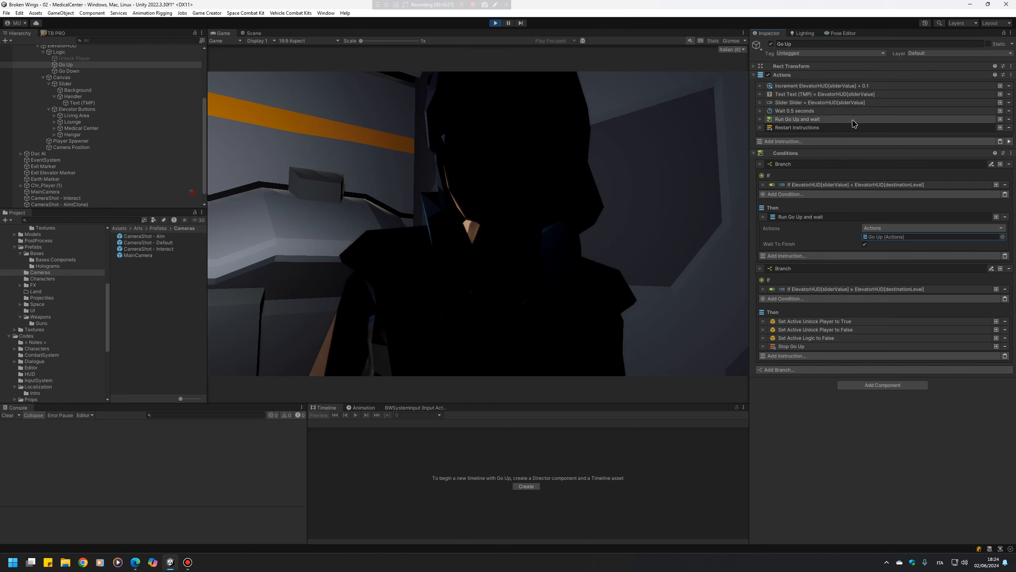
# - Interact with the elevator panel again in the running game and stop play mode
pyautogui.click(467, 134)
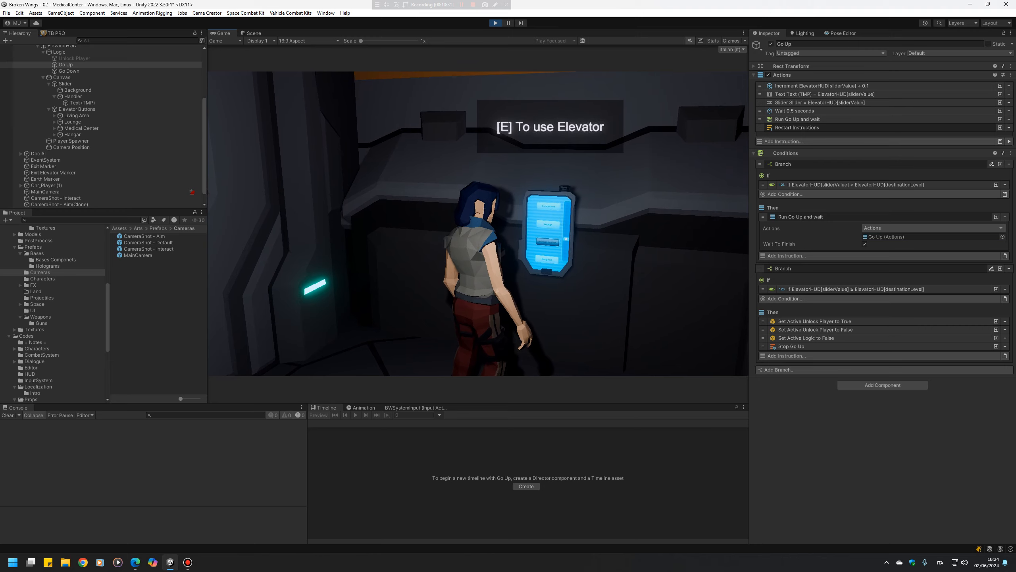
pyautogui.press('e')
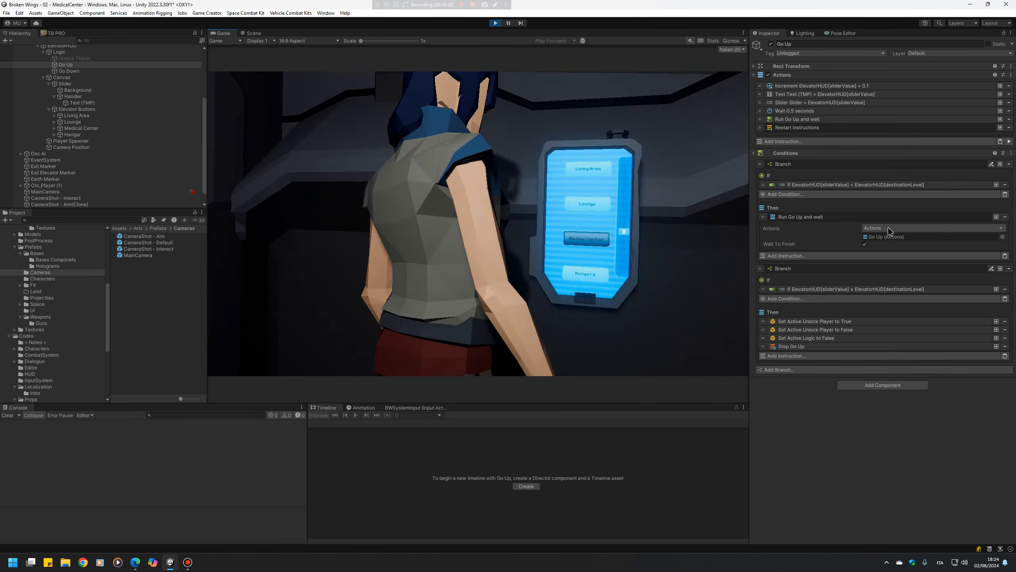
pyautogui.click(496, 23)
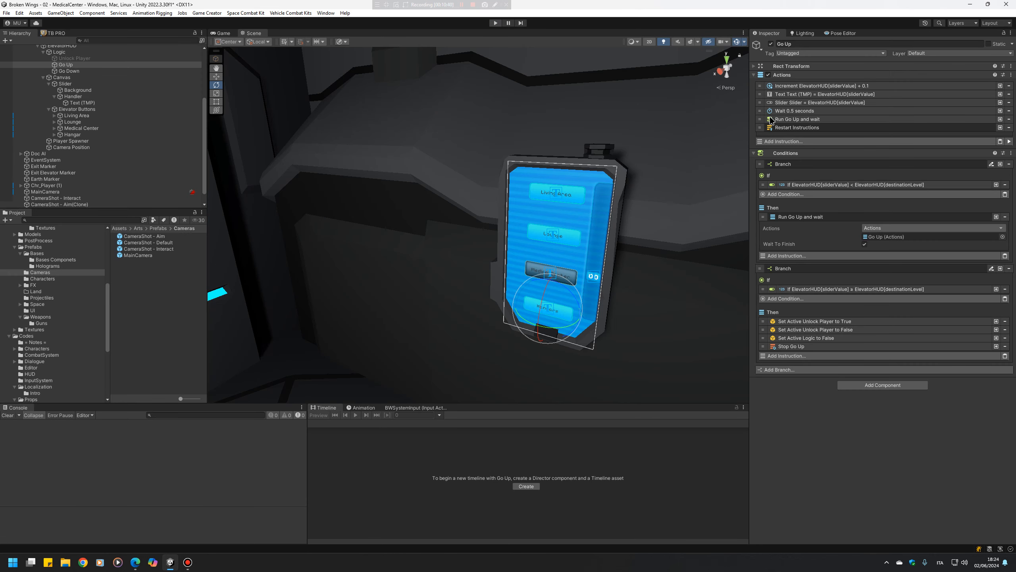
# - Enable the Restart Instructions entry in Go Up's actions outside play mode and run the scene again
pyautogui.rightClick(846, 129)
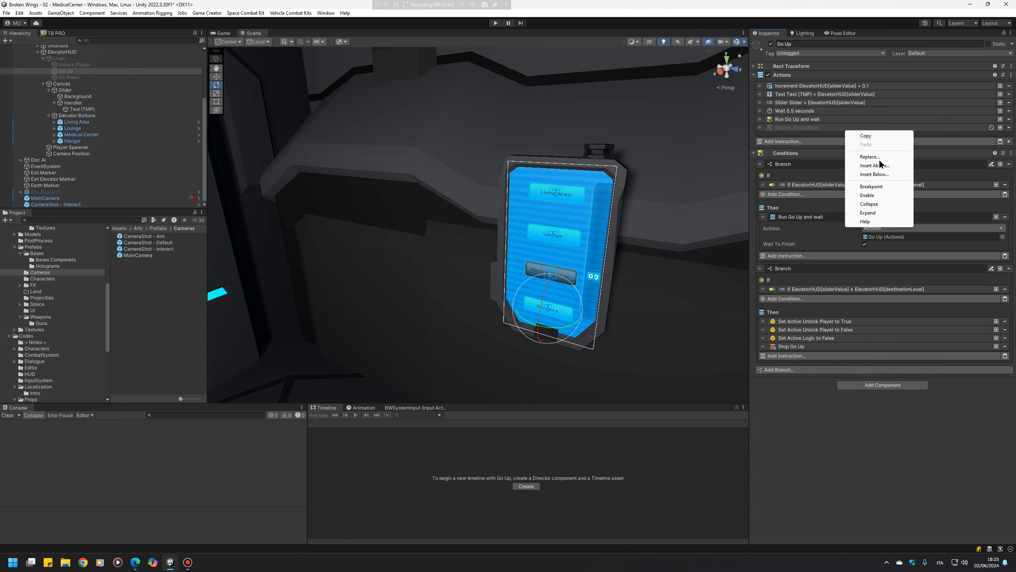
pyautogui.click(884, 196)
pyautogui.click(495, 23)
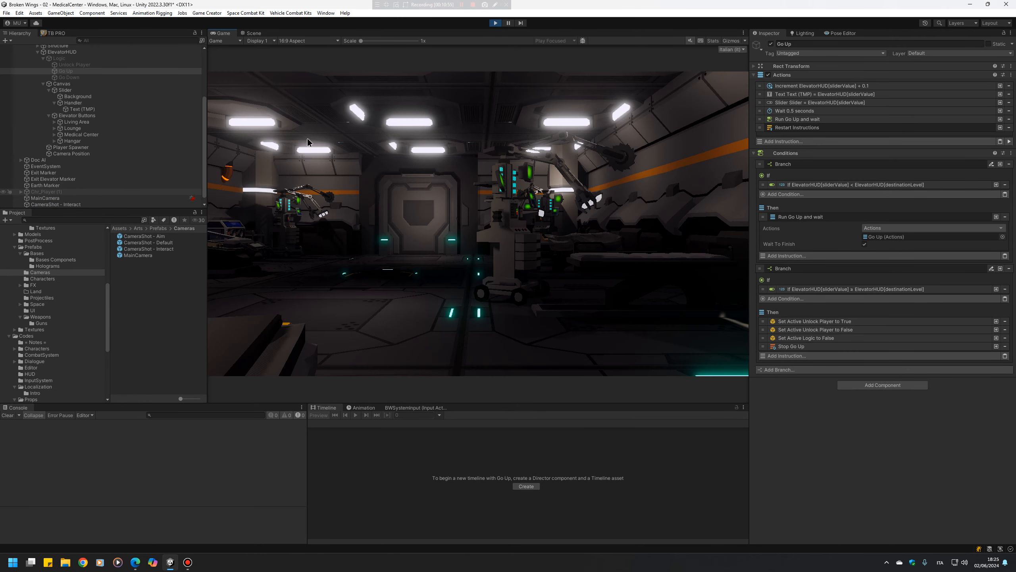
# - Activate Chr_Player (1) in the running game, interact with the elevator panel and choose the Living Area floor
pyautogui.click(83, 191)
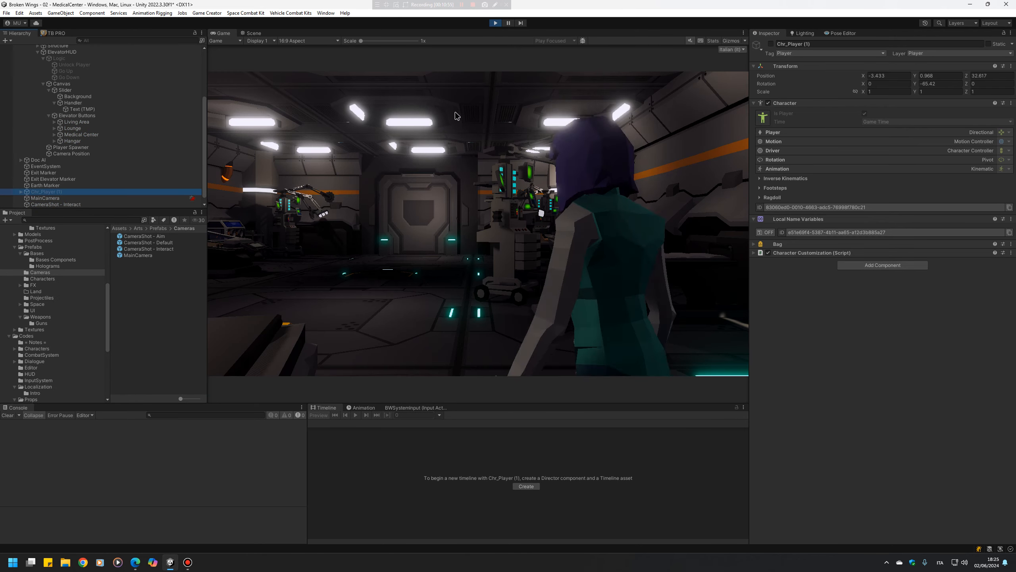
pyautogui.click(771, 44)
pyautogui.click(583, 129)
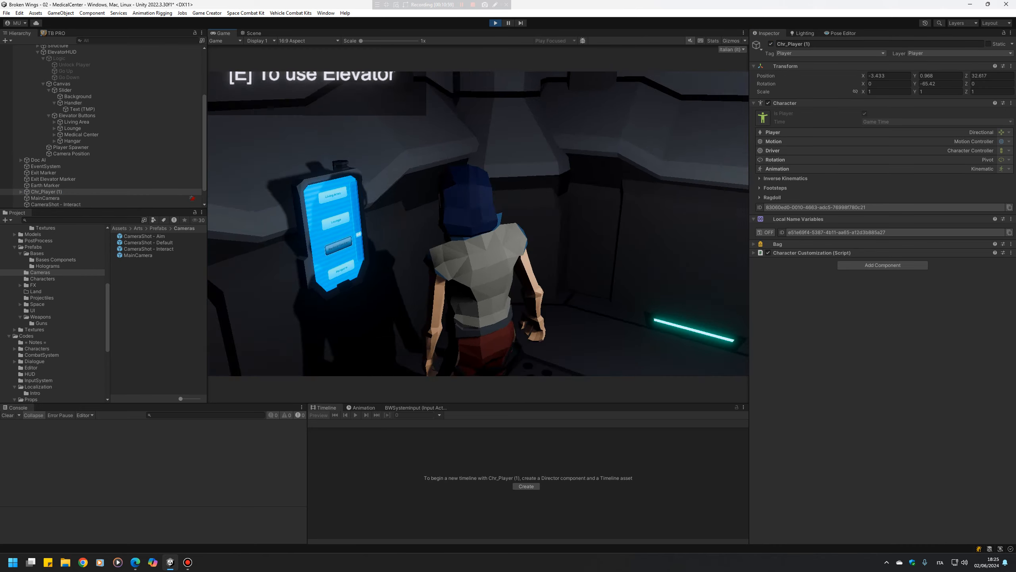
pyautogui.press('e')
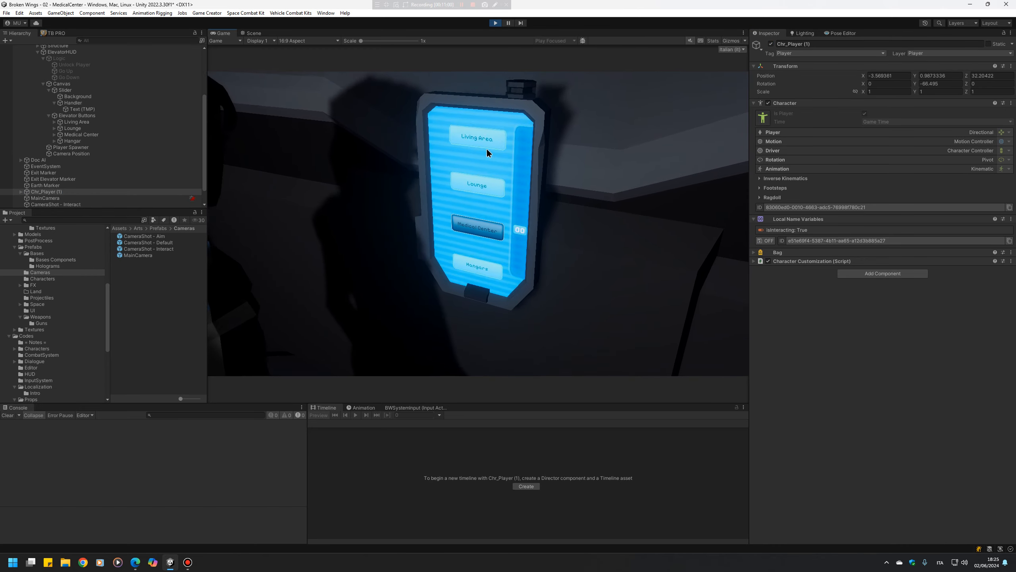
pyautogui.click(468, 142)
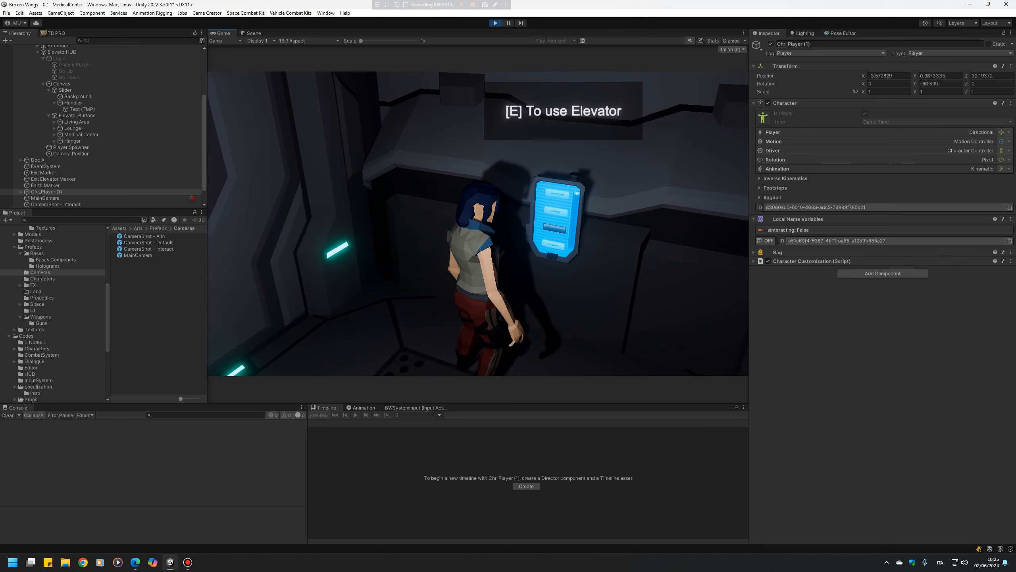
# - Walk the player away from the elevator panel to check that control is restored, and stop play mode
pyautogui.press('w')
pyautogui.press('w')
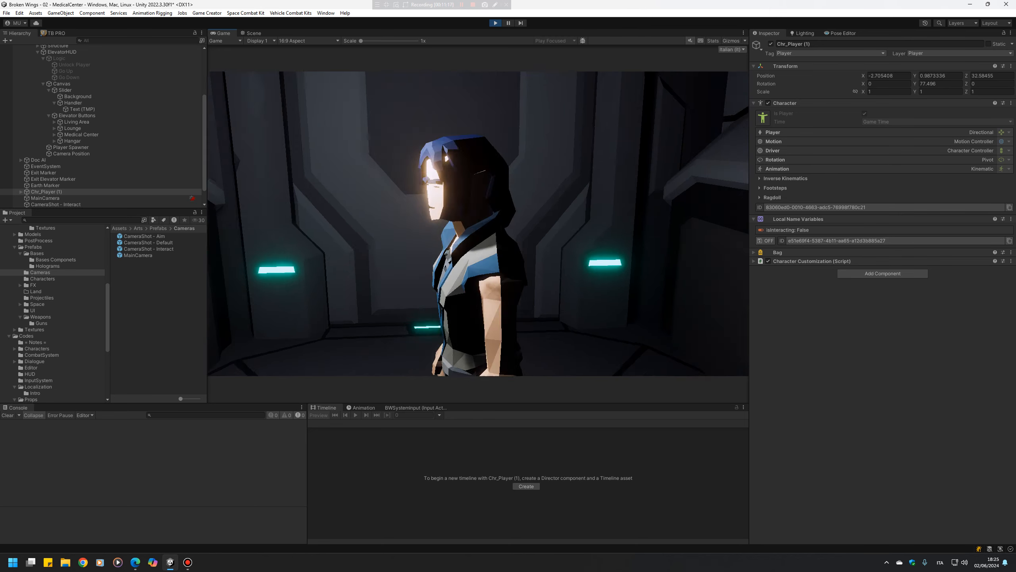
pyautogui.press('Escape')
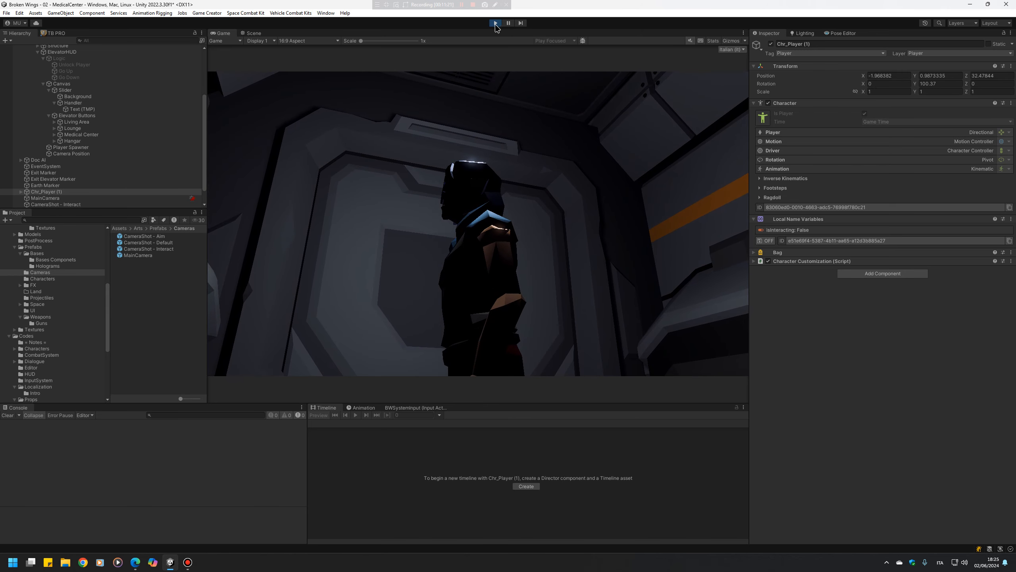
pyautogui.click(496, 22)
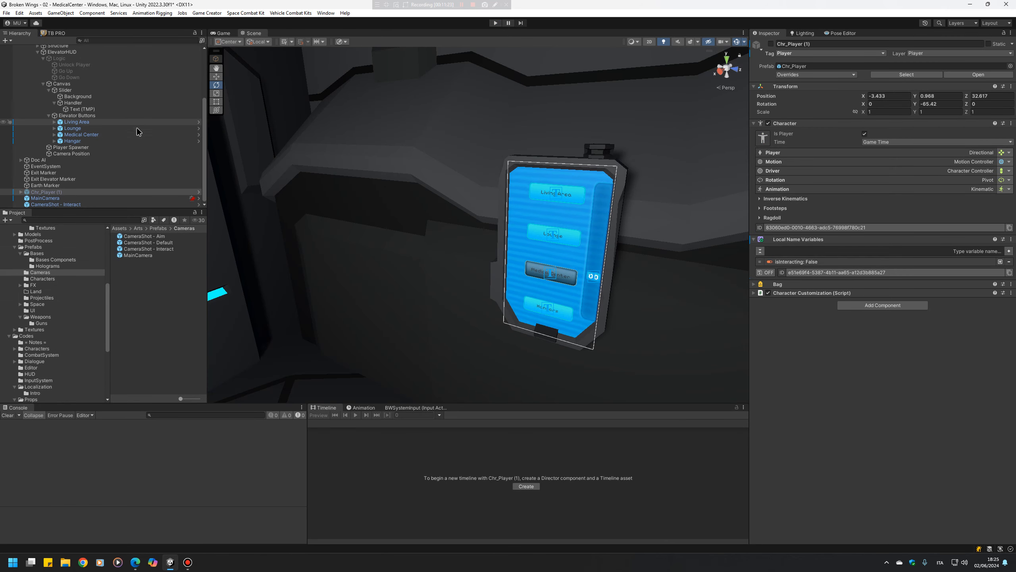
# - Review Go Up's actions and conditions, and the On Enable trigger instructions of Unlock Player under Logic
pyautogui.scroll(5, 137, 126)
pyautogui.click(128, 143)
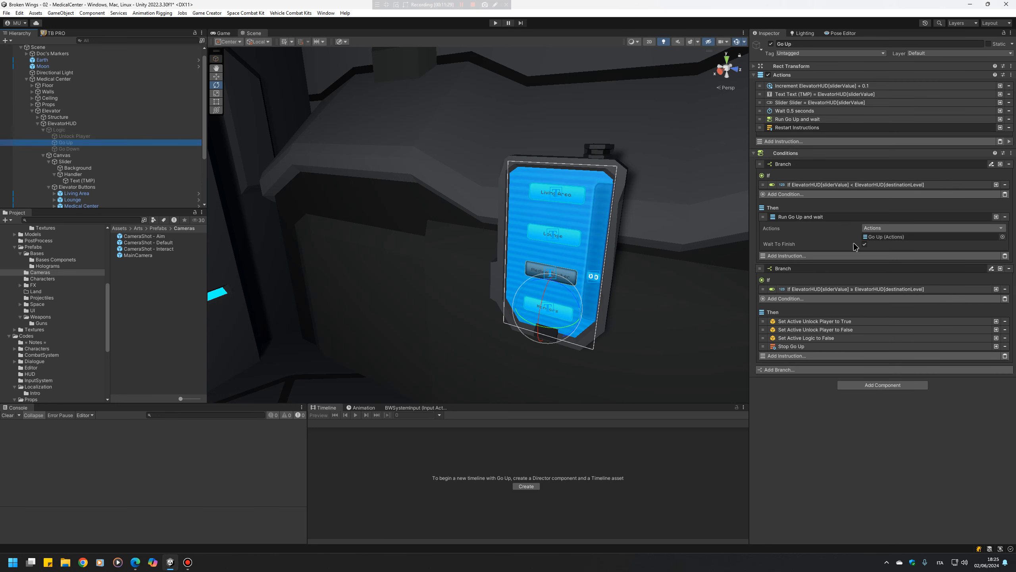
pyautogui.click(92, 136)
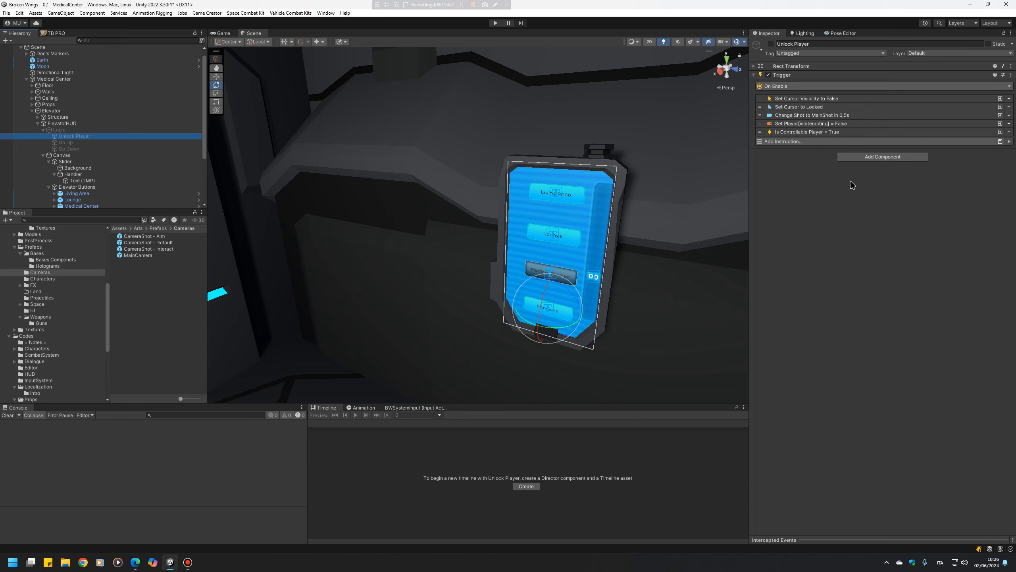
pyautogui.moveTo(629, 179); pyautogui.dragTo(475, 243, button='right')
pyautogui.press('s')
pyautogui.moveTo(496, 166); pyautogui.dragTo(615, 137, button='right')
pyautogui.moveTo(477, 210); pyautogui.dragTo(466, 222, button='right')
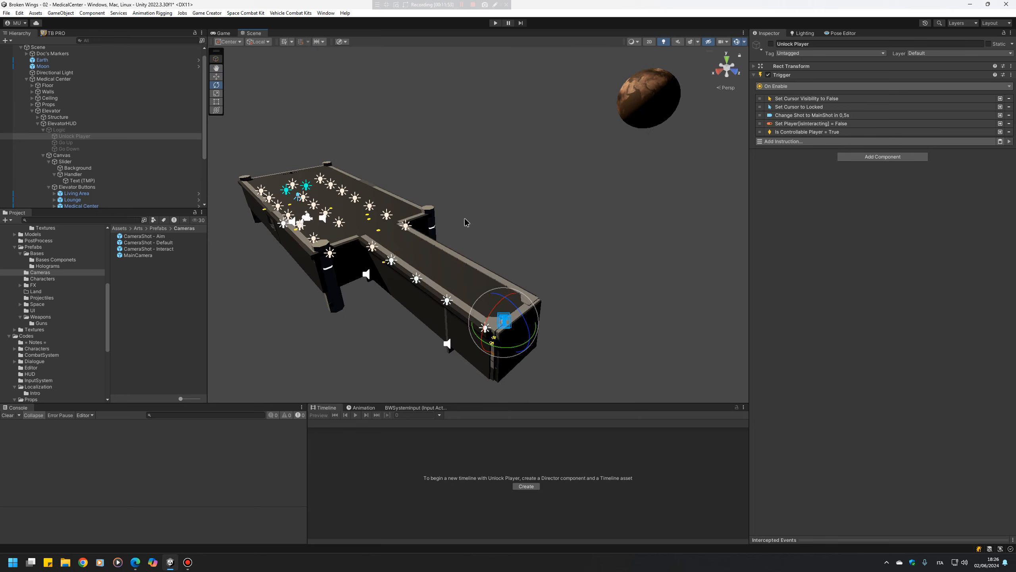